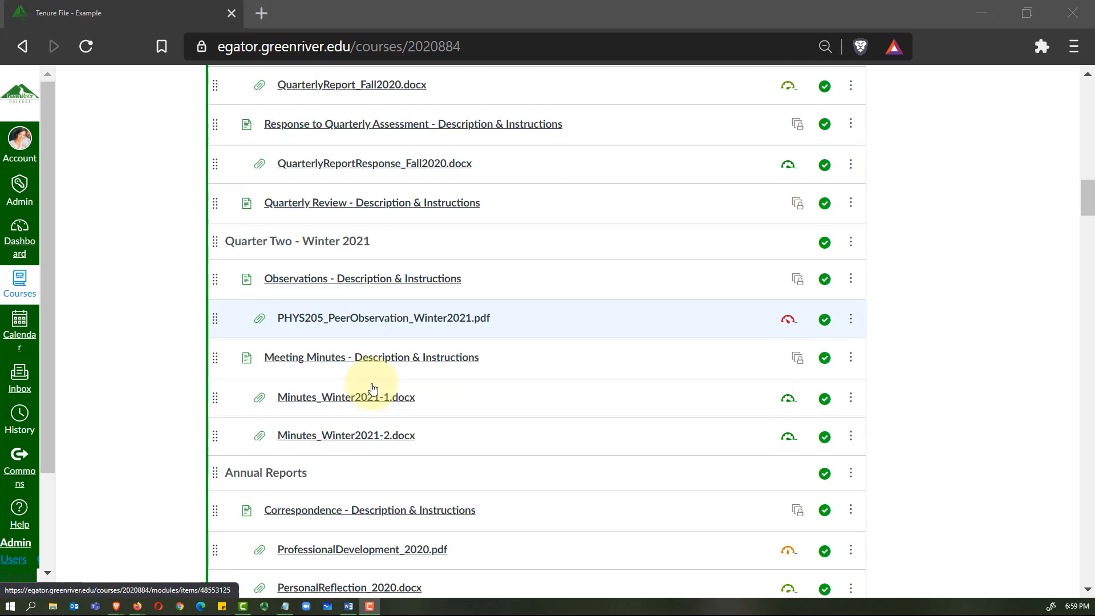
Step: Browse the Canvas course and look through the Yearly Review instructions page
click(365, 405)
scroll(374, 409, up, 9)
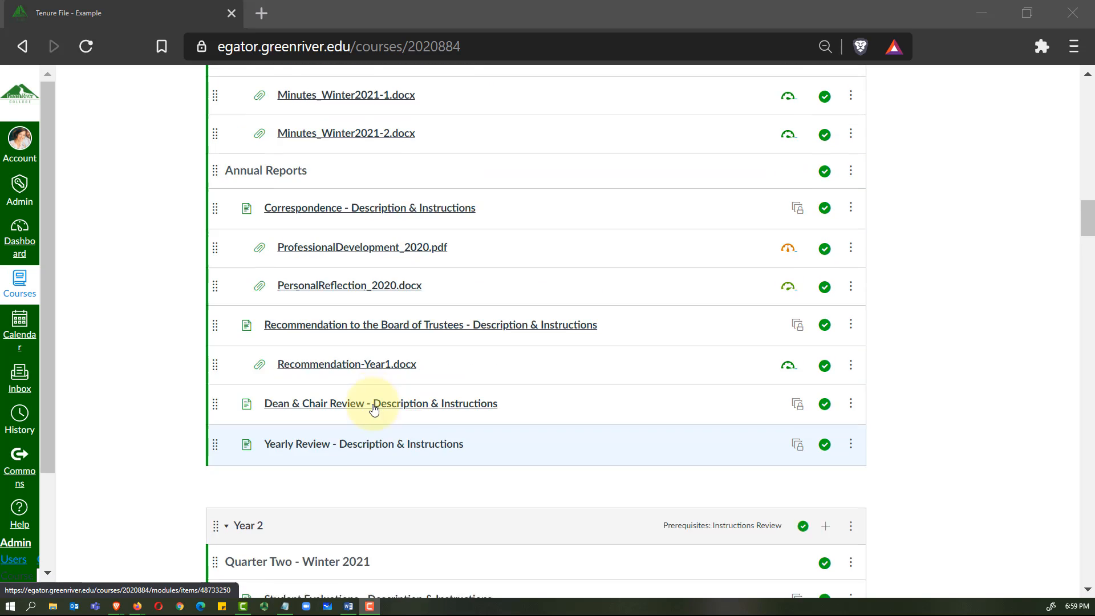
scroll(374, 408, up, 2)
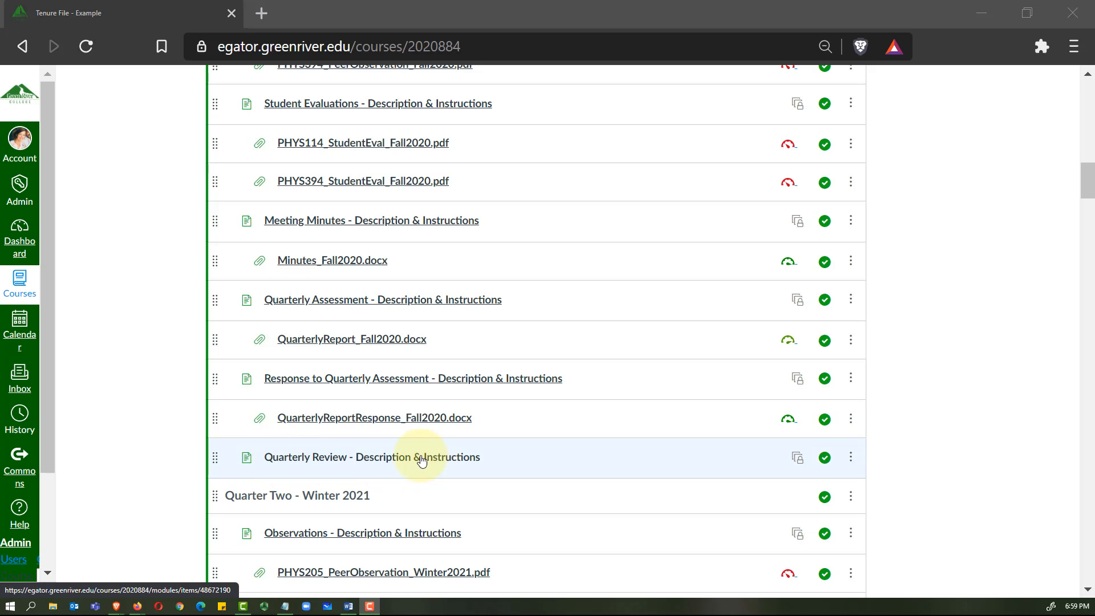
scroll(440, 462, down, 10)
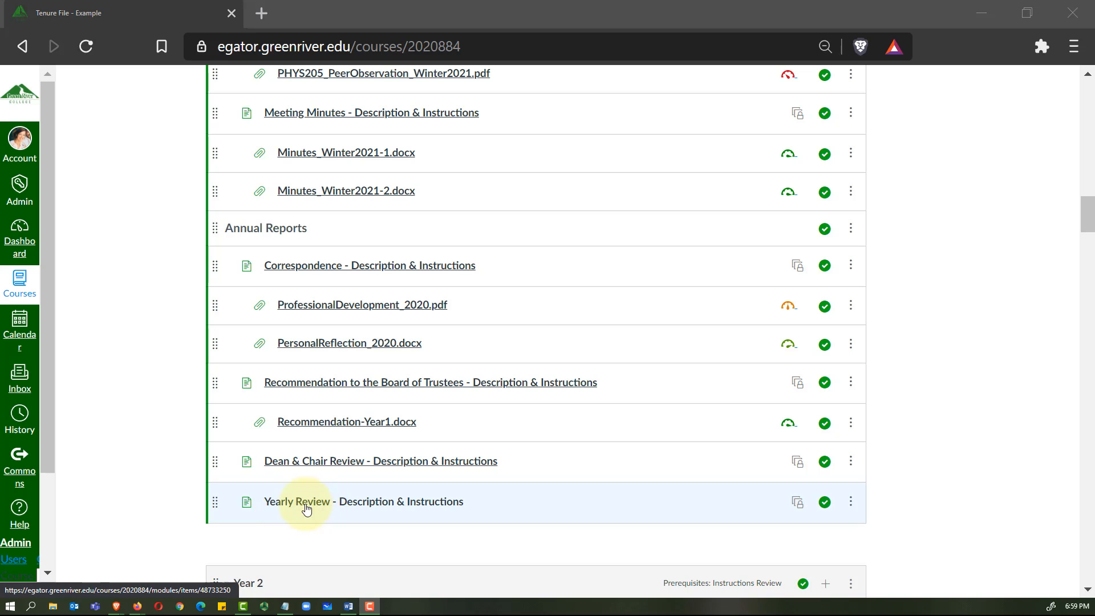
click(382, 496)
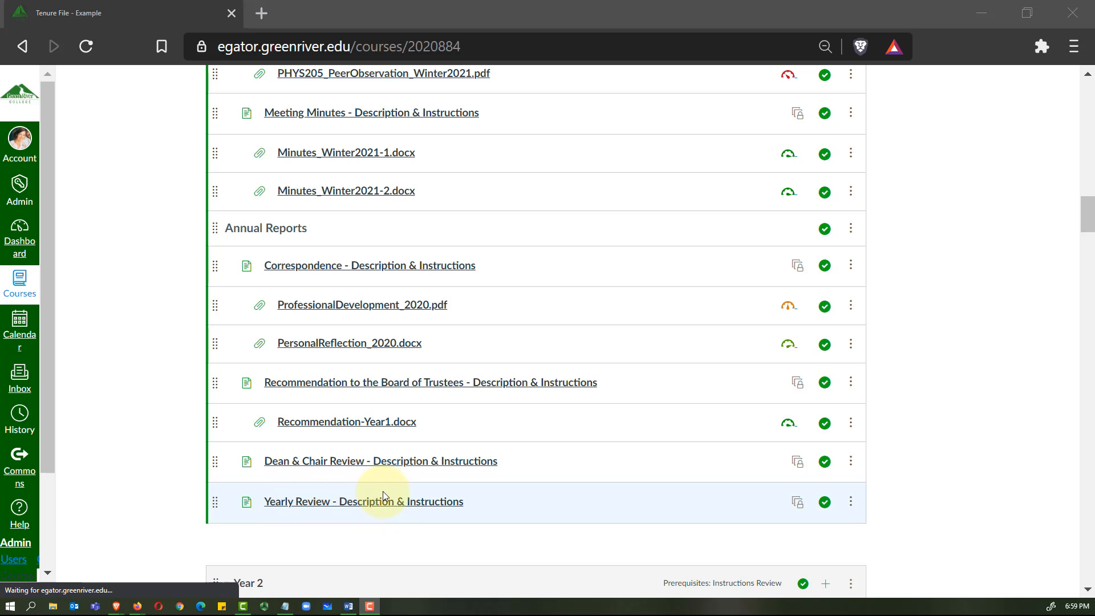
scroll(382, 491, up, 10)
scroll(383, 485, up, 8)
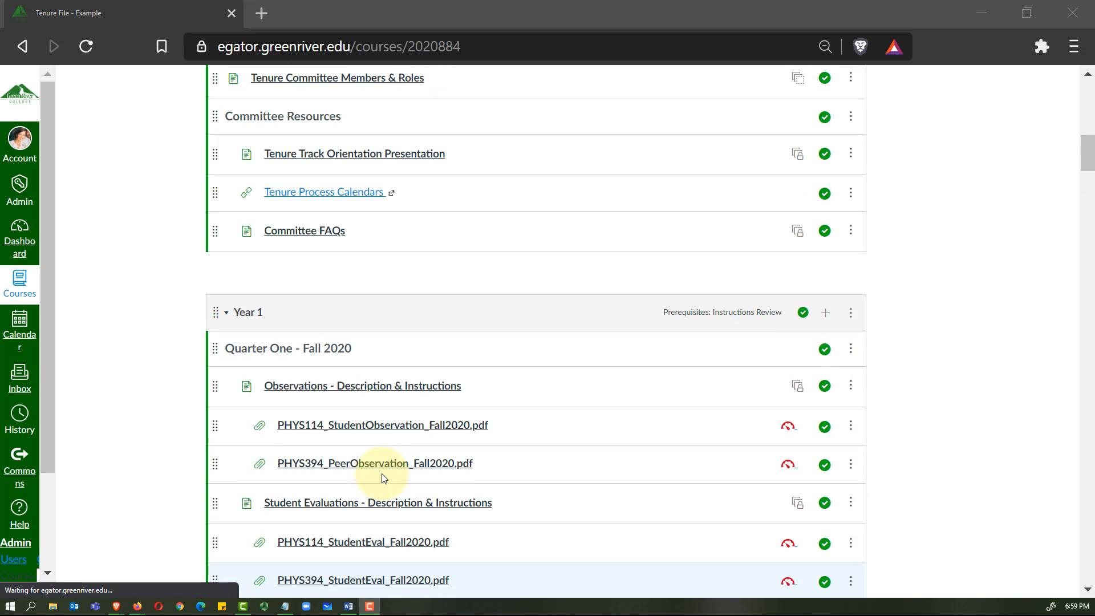
scroll(382, 478, down, 4)
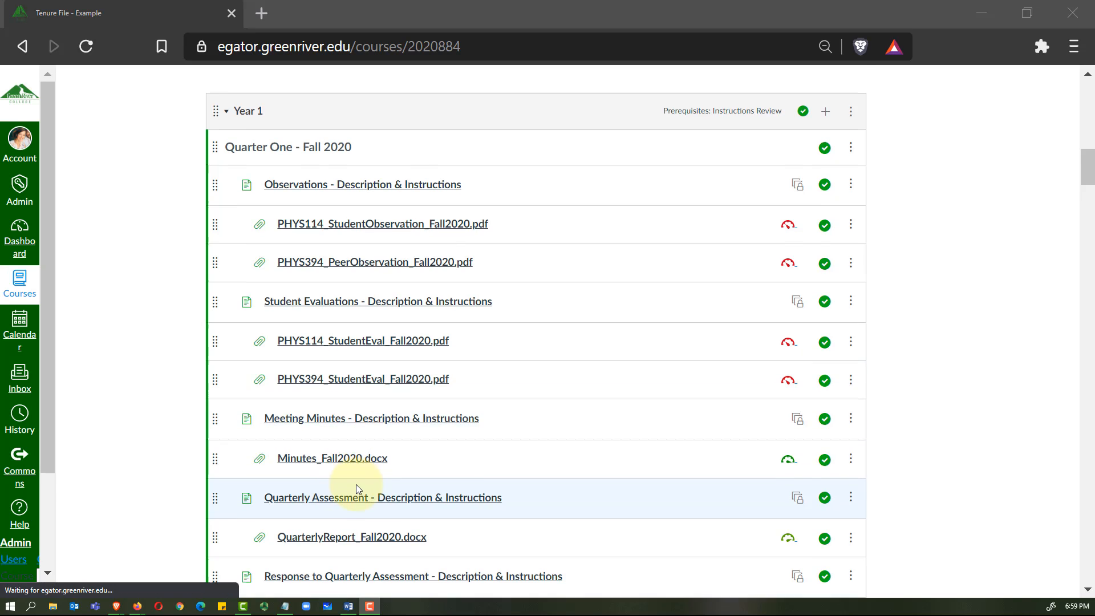
scroll(348, 496, down, 4)
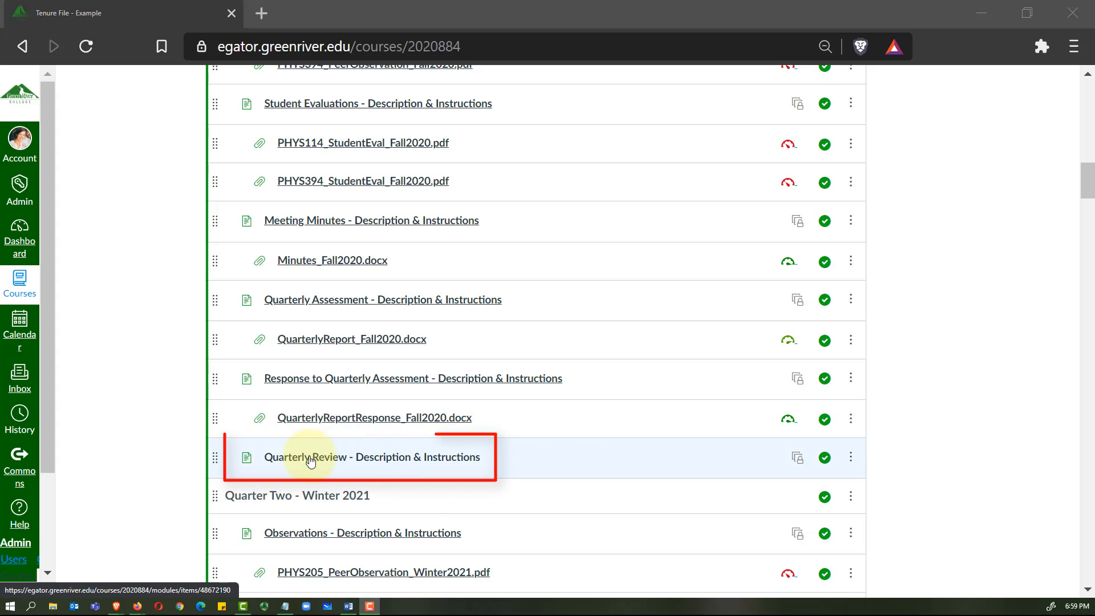
Step: Open the Quarterly Review instructions and follow its review-document link
click(364, 463)
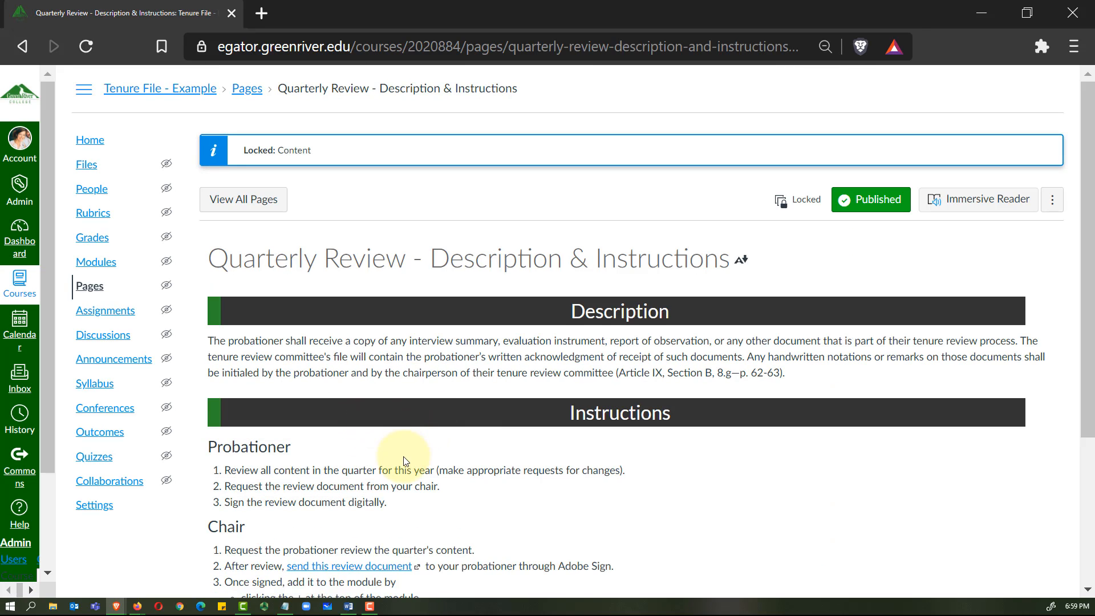
scroll(408, 456, down, 3)
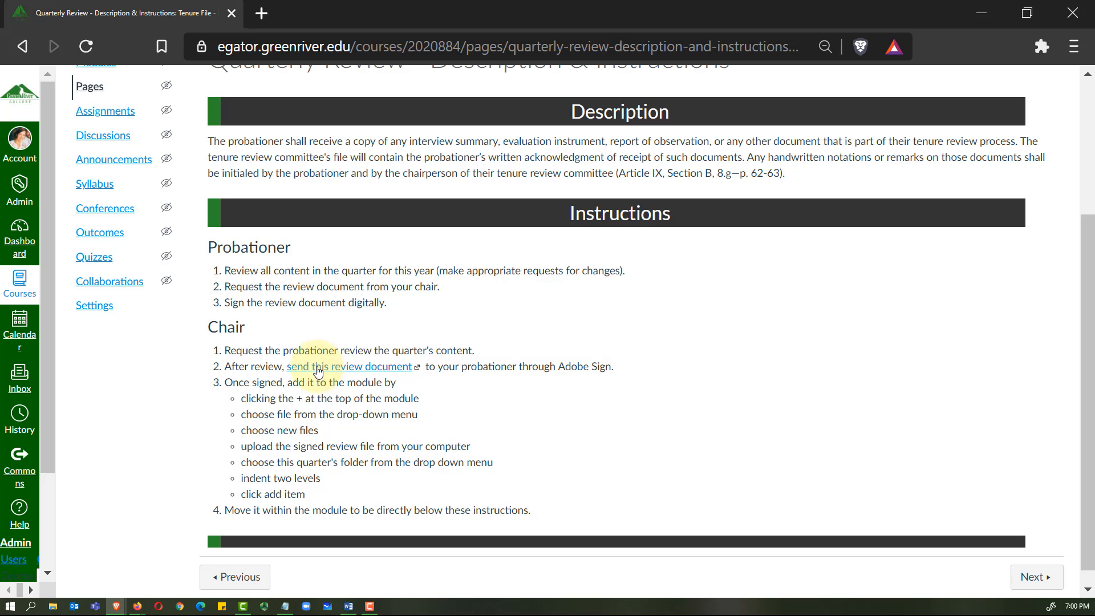
click(388, 371)
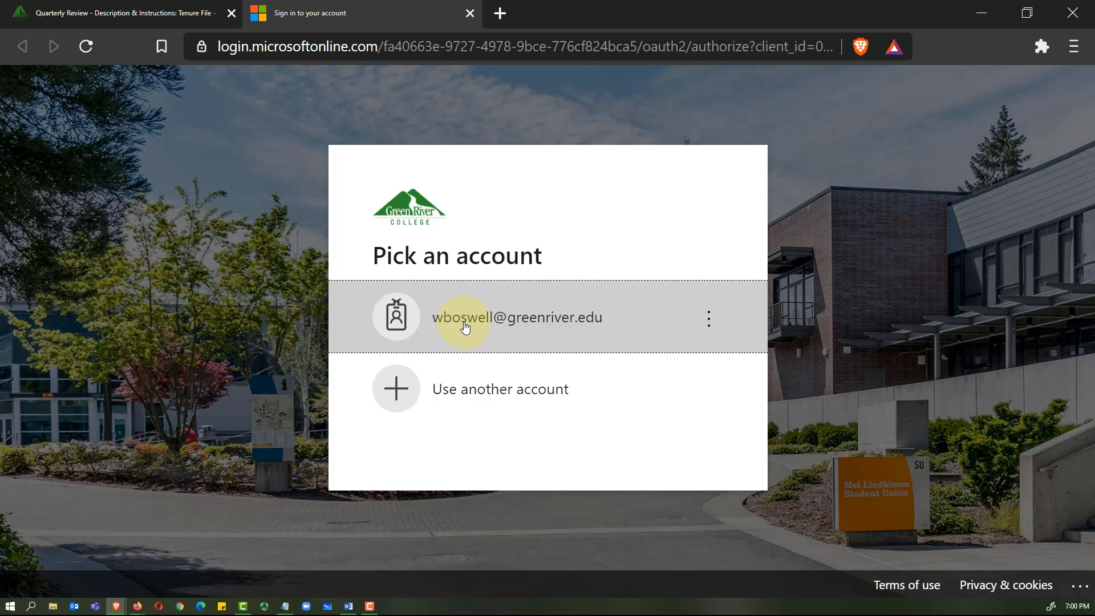
Step: Continue with the college account and view the Tenure Quarterly Review form in SharePoint
click(465, 323)
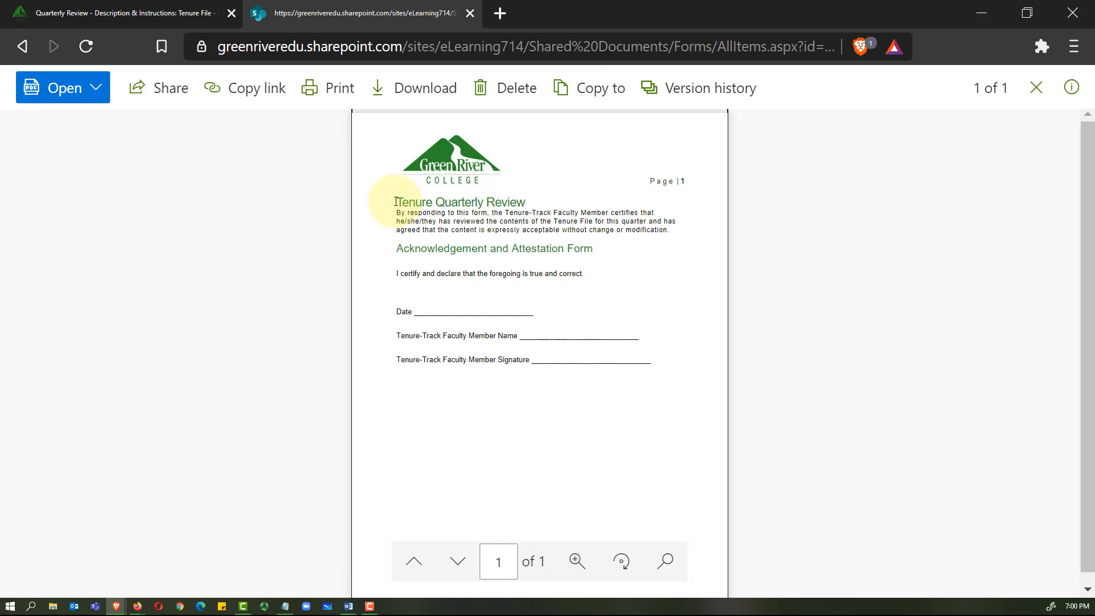
drag(396, 202, 528, 205)
click(525, 205)
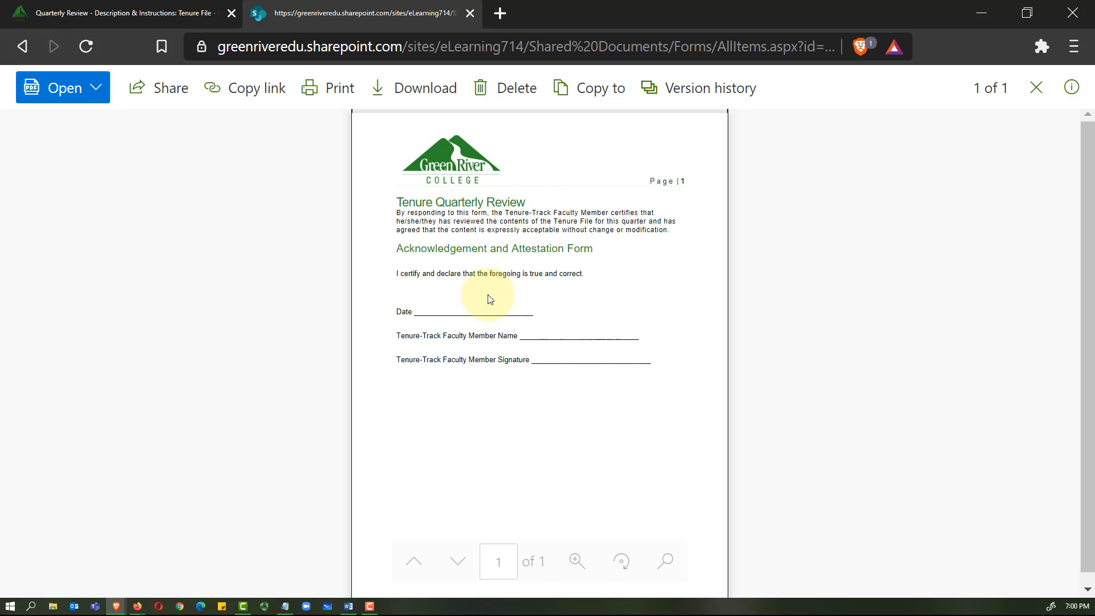
Step: Download Tenure Quarterly Review.pdf to Downloads, open it, then close the PDF and SharePoint tabs
click(423, 99)
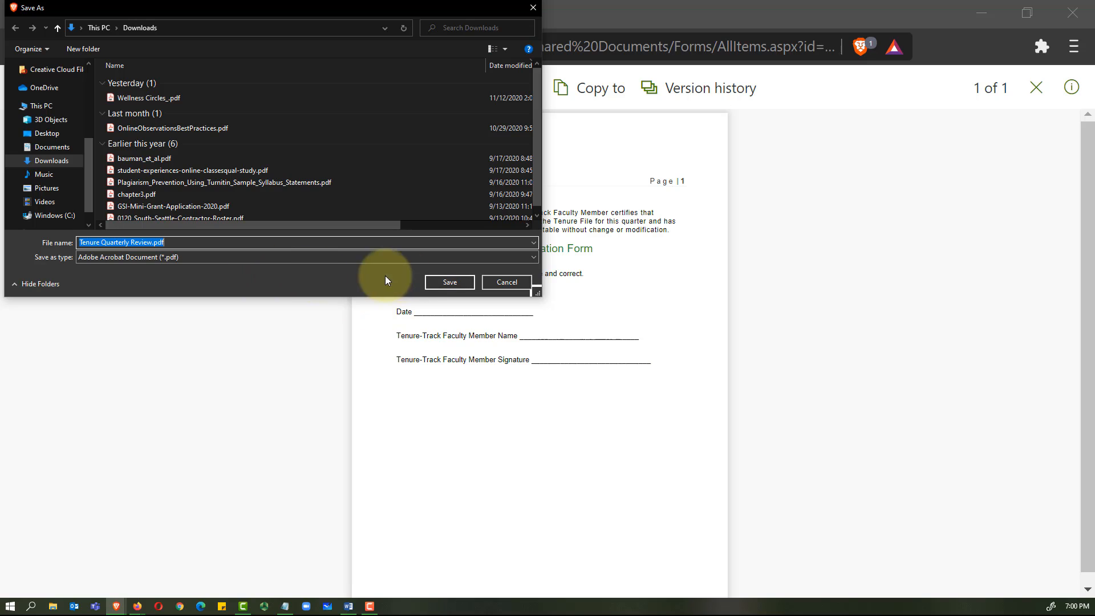
click(450, 282)
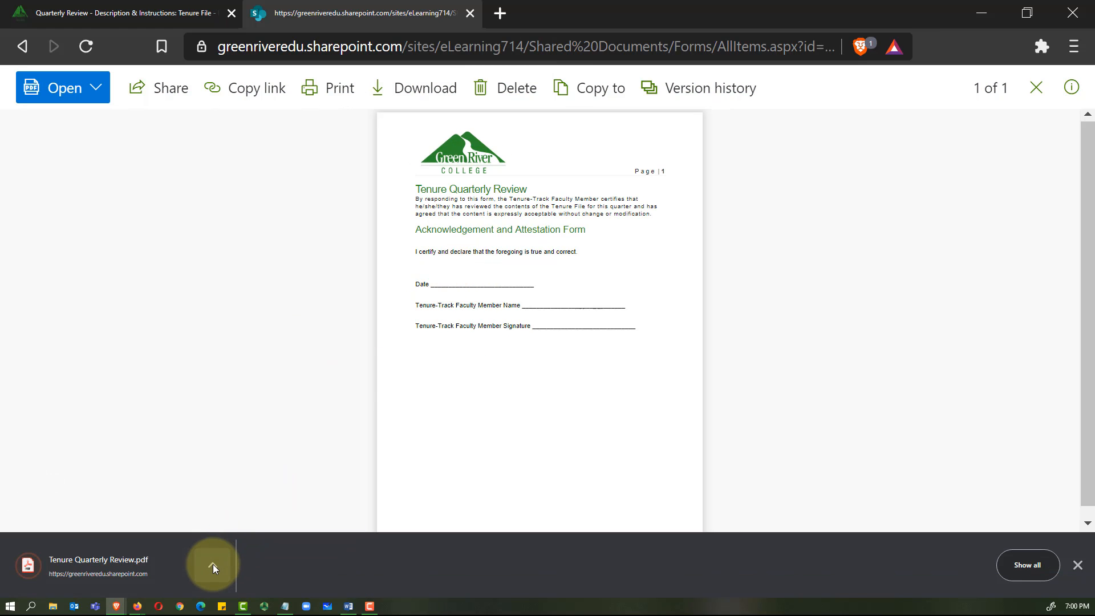
click(213, 565)
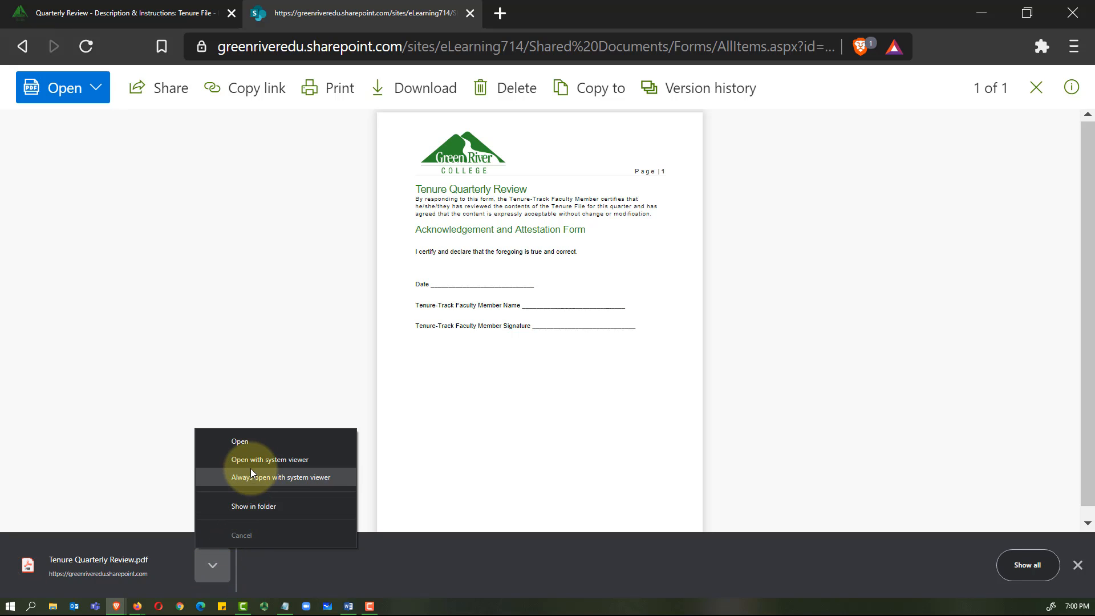
click(253, 444)
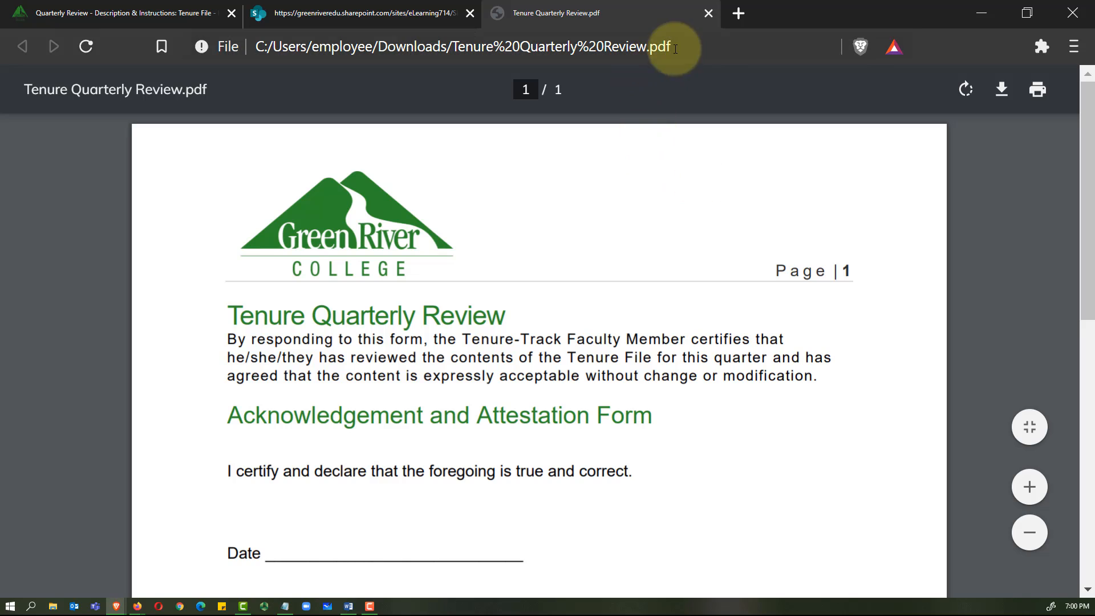
click(708, 13)
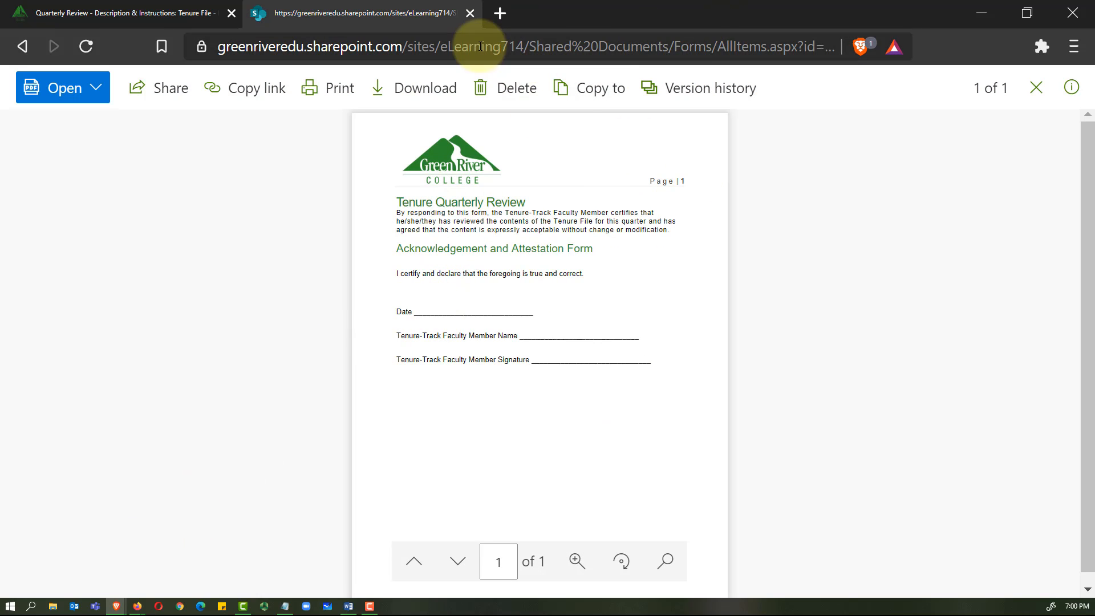
click(470, 13)
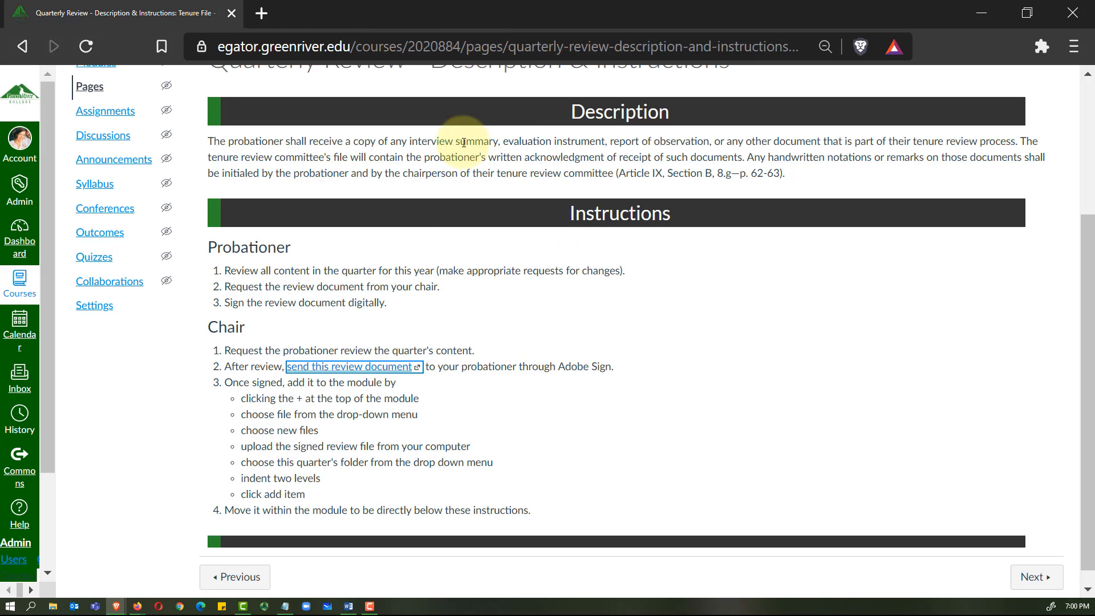
Step: Locate the downloaded Tenure Quarterly Review.pdf in its folder via Brave's Downloads list
click(1072, 47)
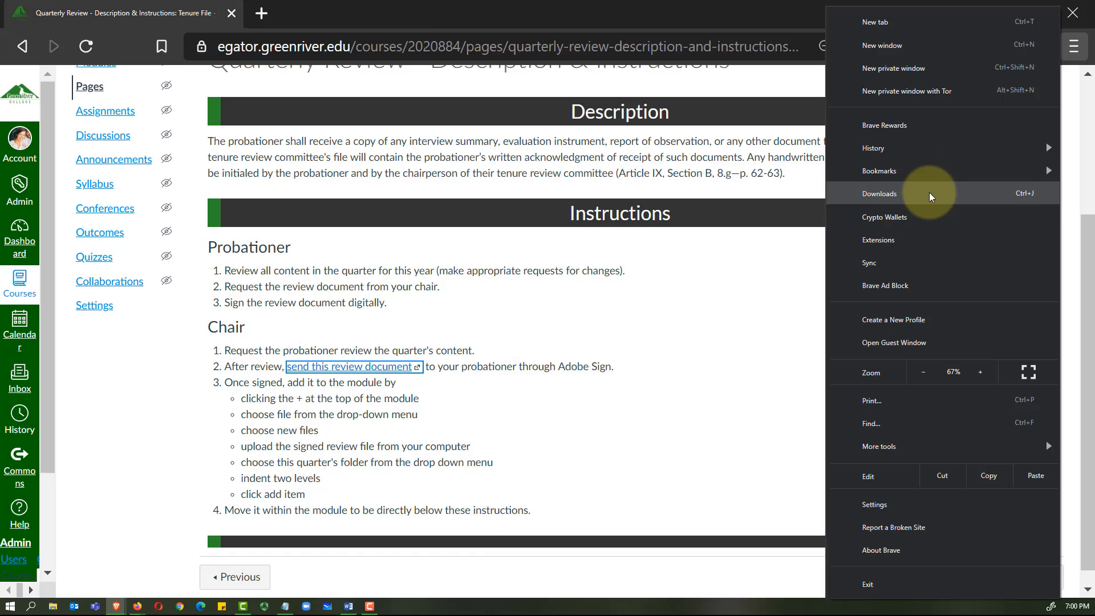
click(929, 192)
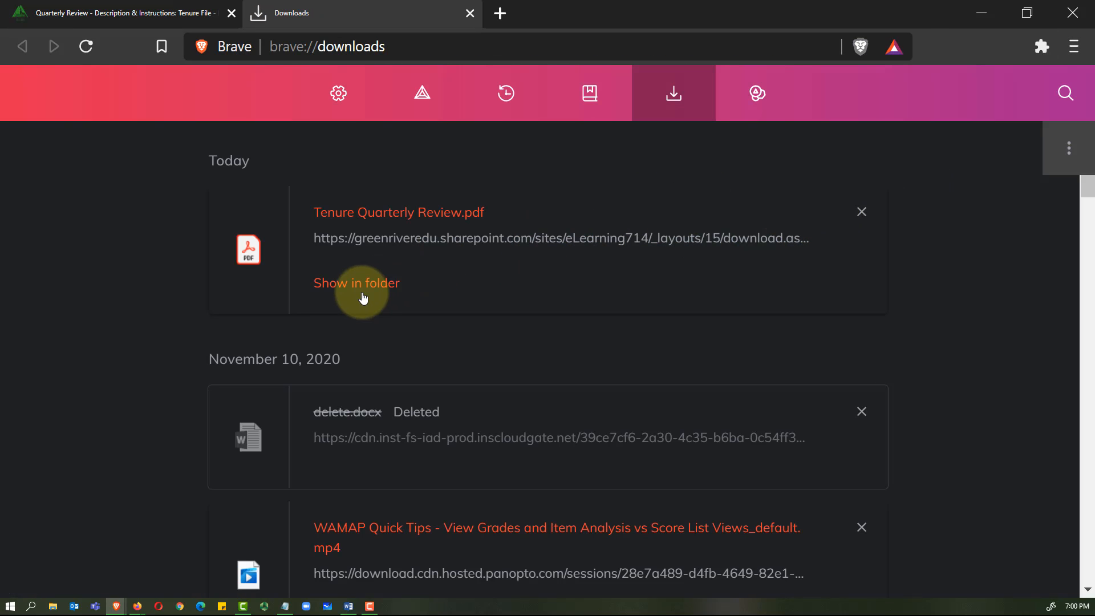
click(351, 283)
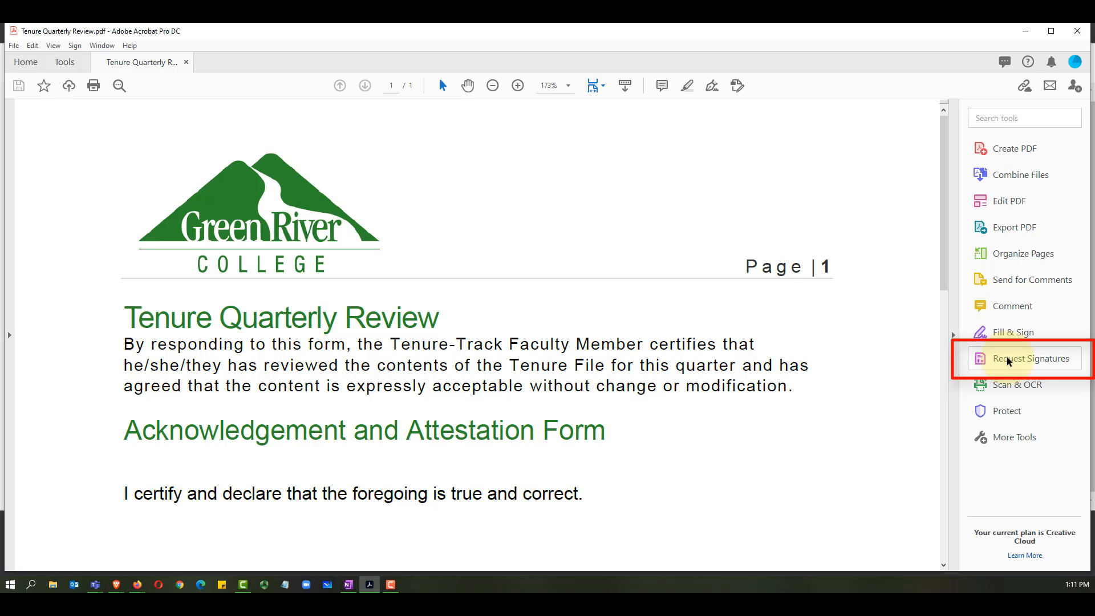
Step: Start a signature request on the PDF and add the matching contact as a signer
click(1013, 332)
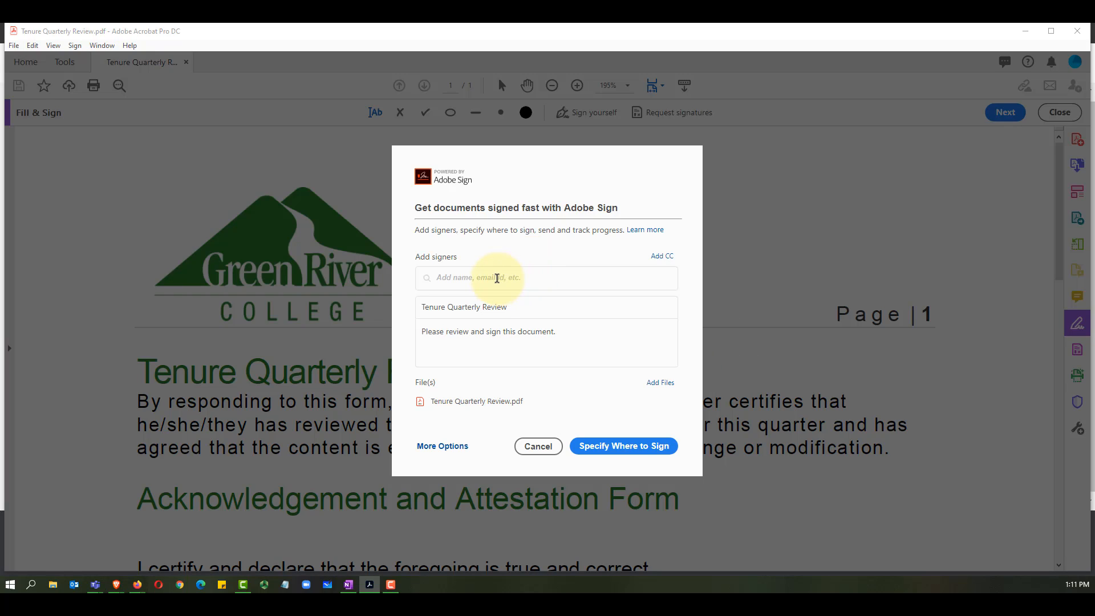
text(Ari)
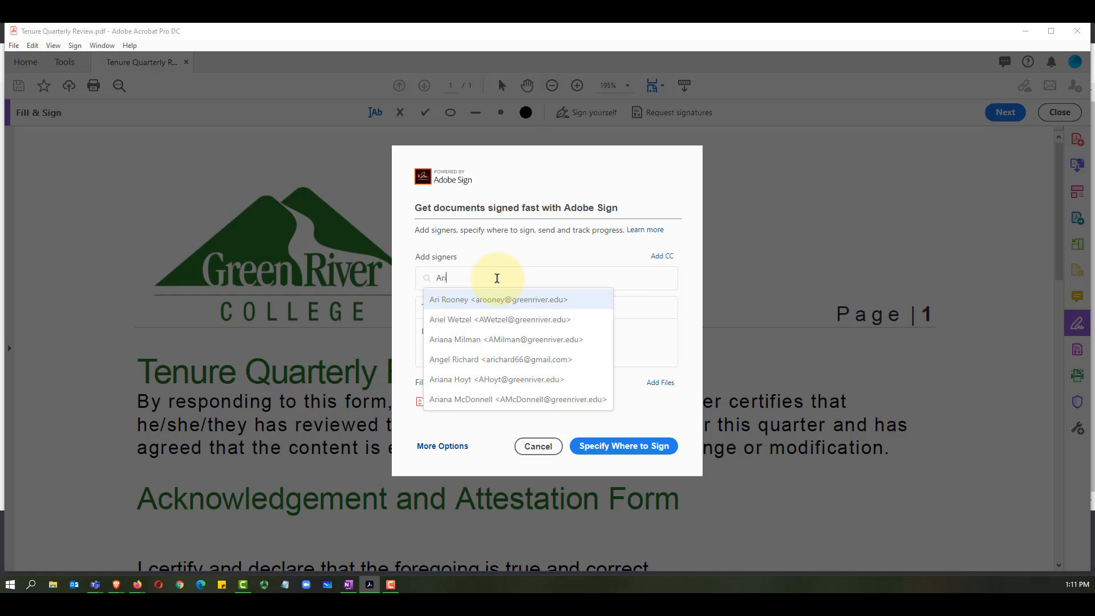
key(Return)
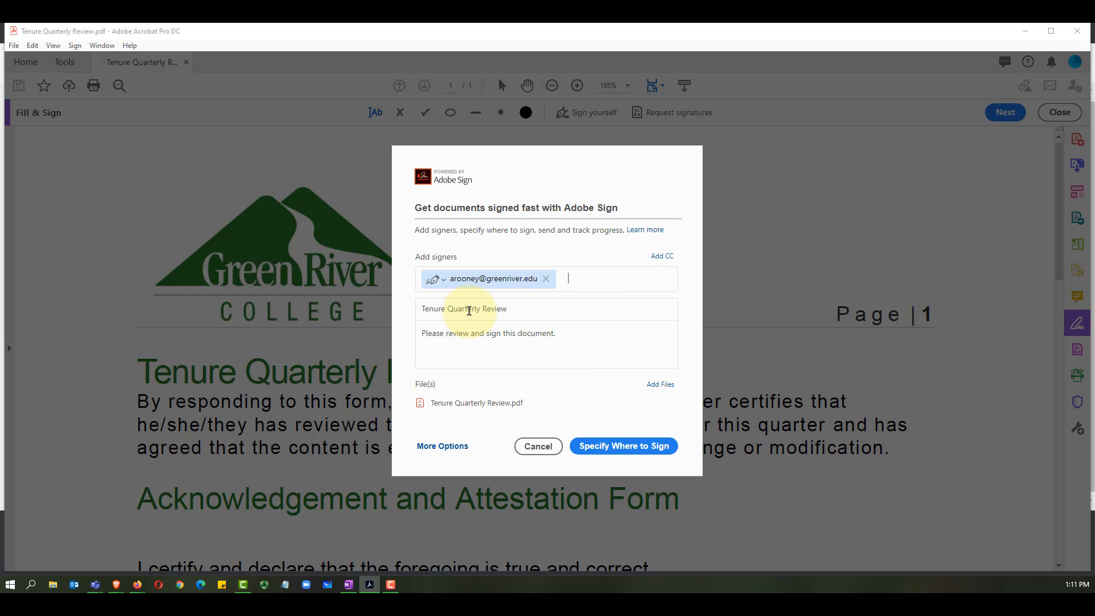
click(522, 309)
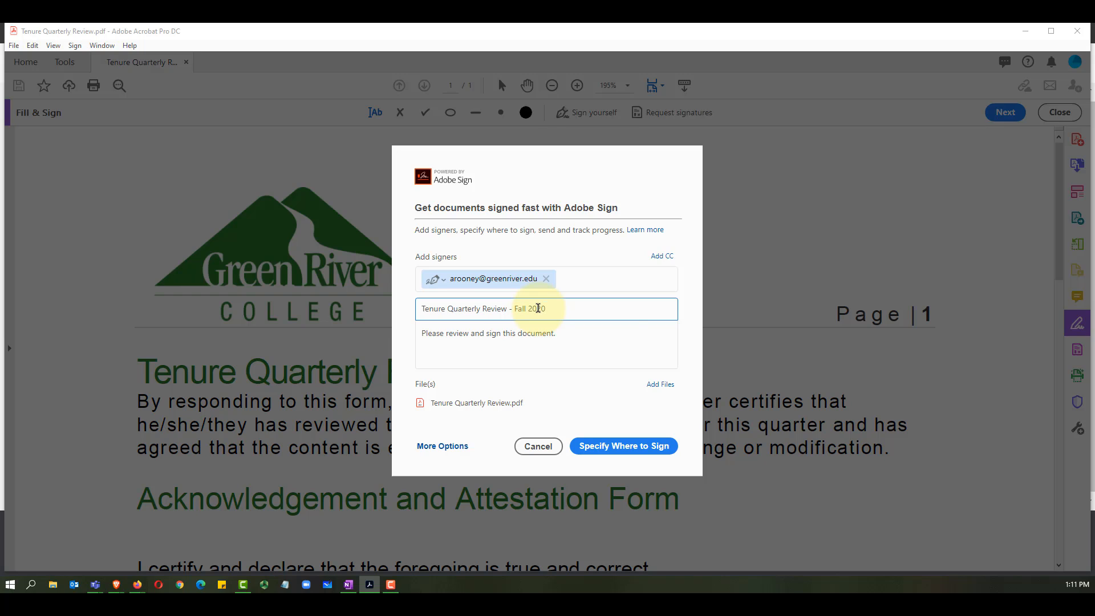
Step: Insert 'Fall 2020 Quarter within the tenure file' into the request message before 'and'
click(605, 330)
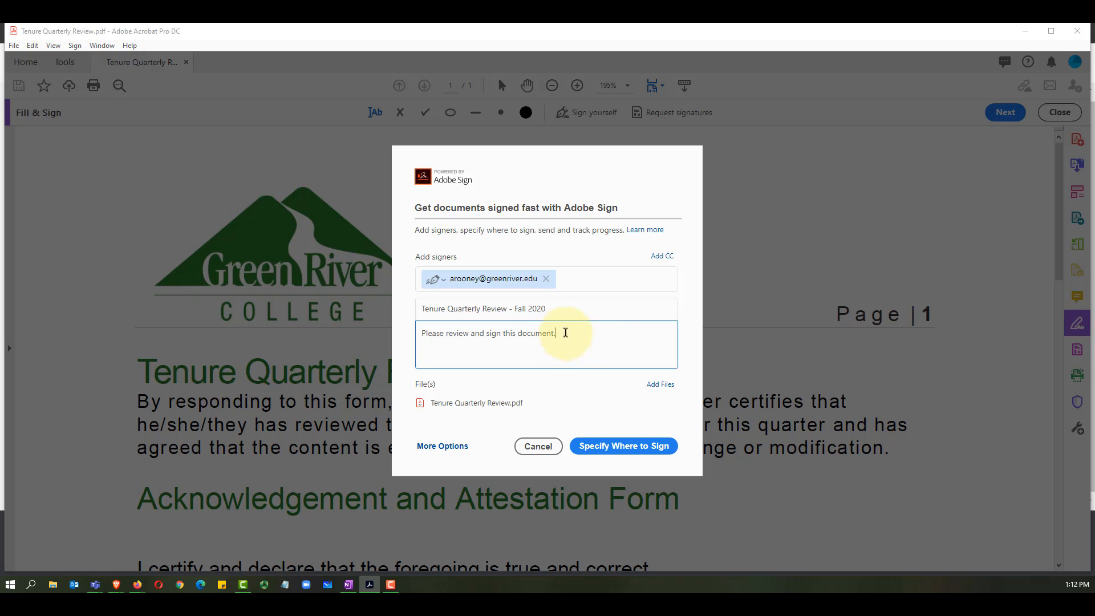
click(473, 332)
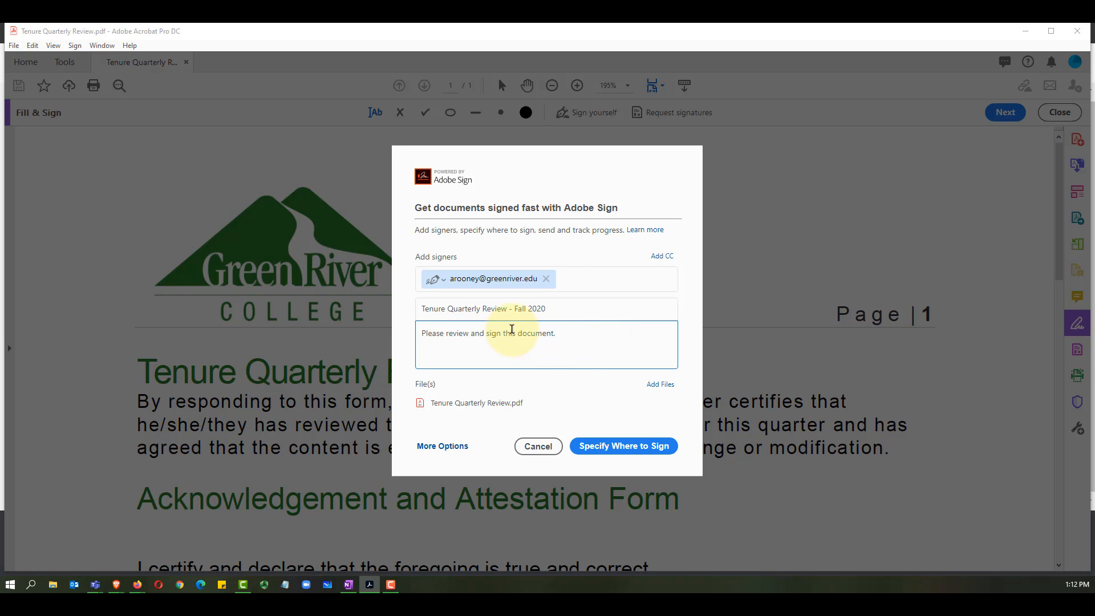
text(Fall 2020)
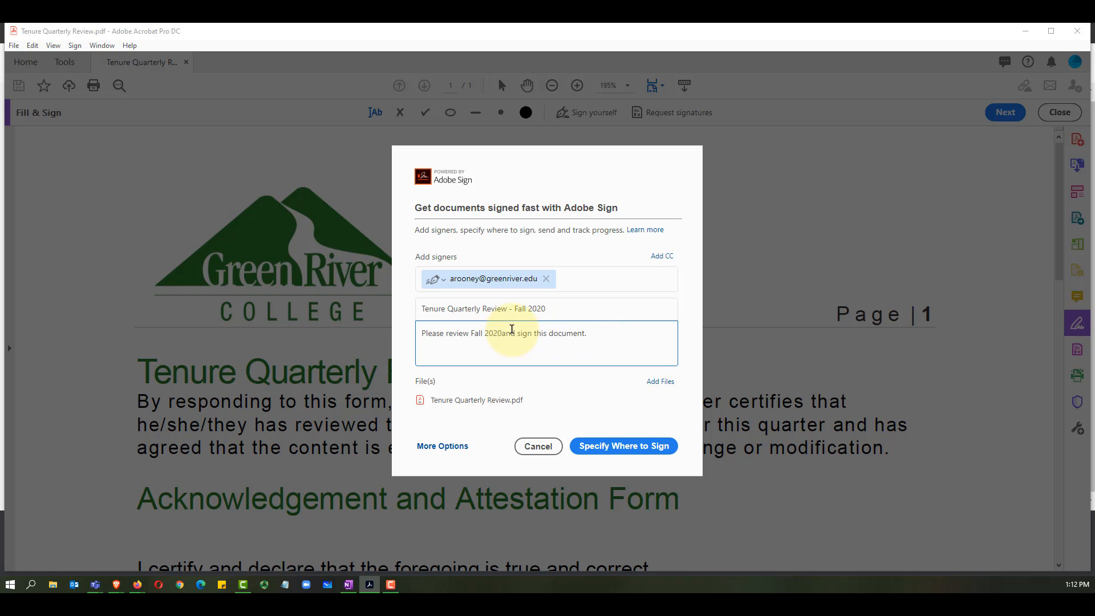
text( Quarter within the t)
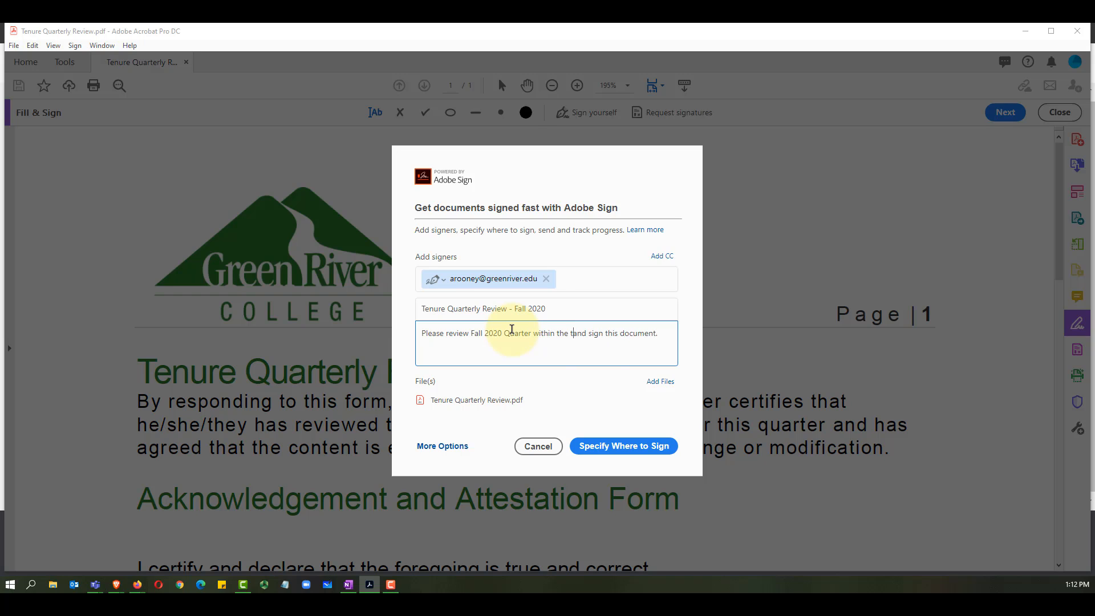
text(enure file)
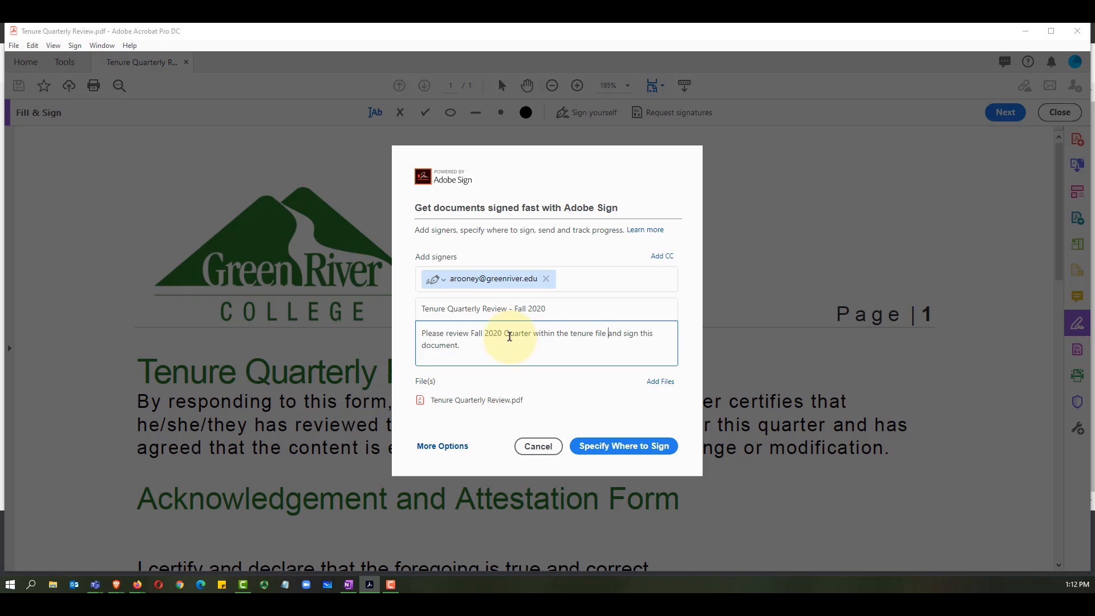
click(648, 447)
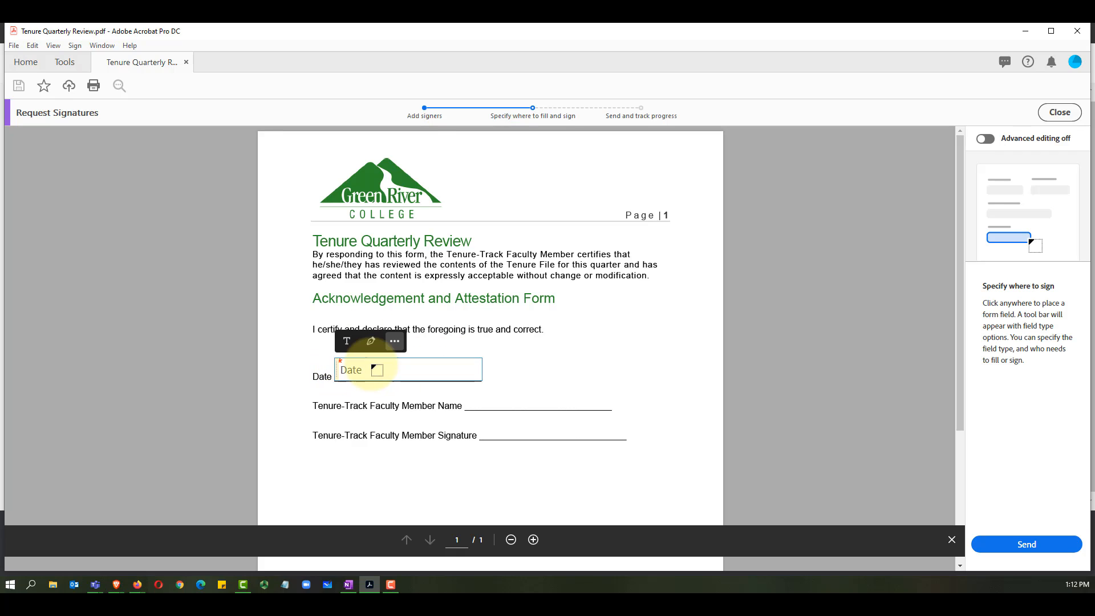
Step: Place Date, Full Name and Signature fields on their form lines and send for signature
click(352, 370)
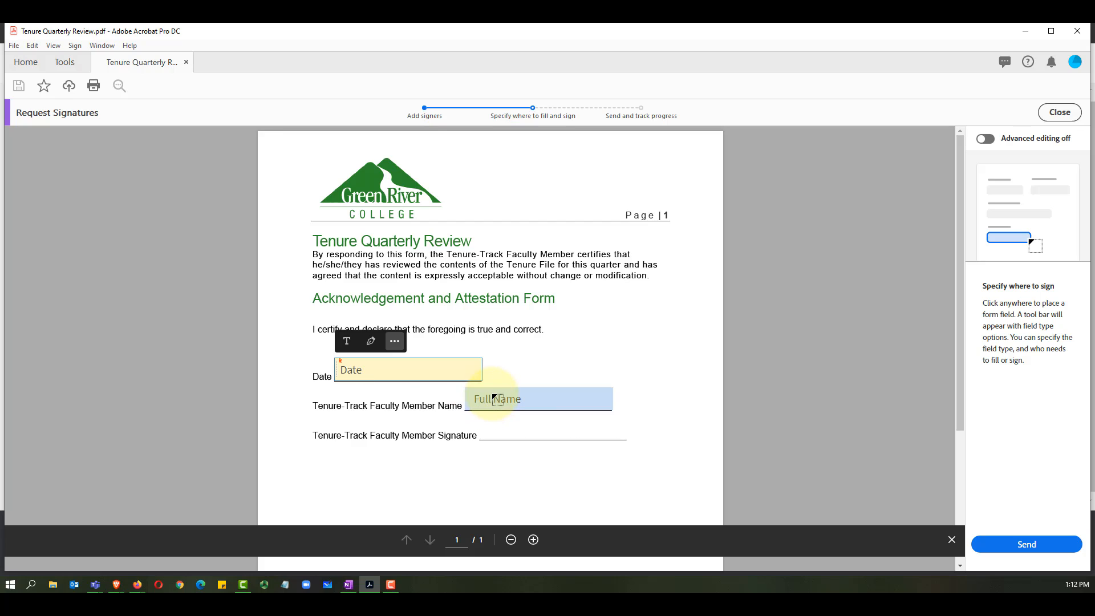
click(495, 398)
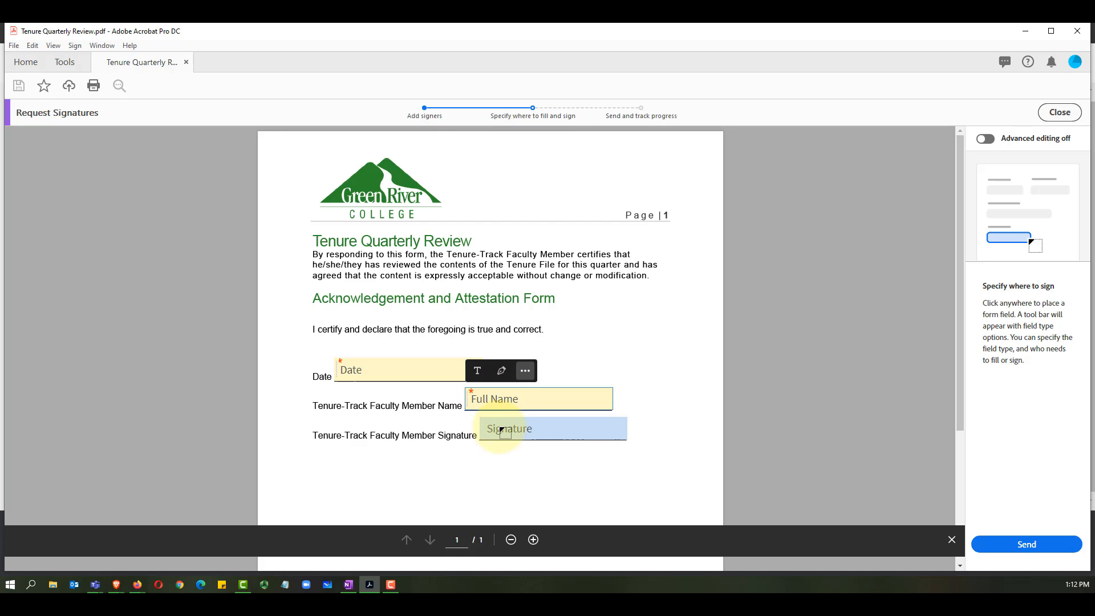
click(502, 431)
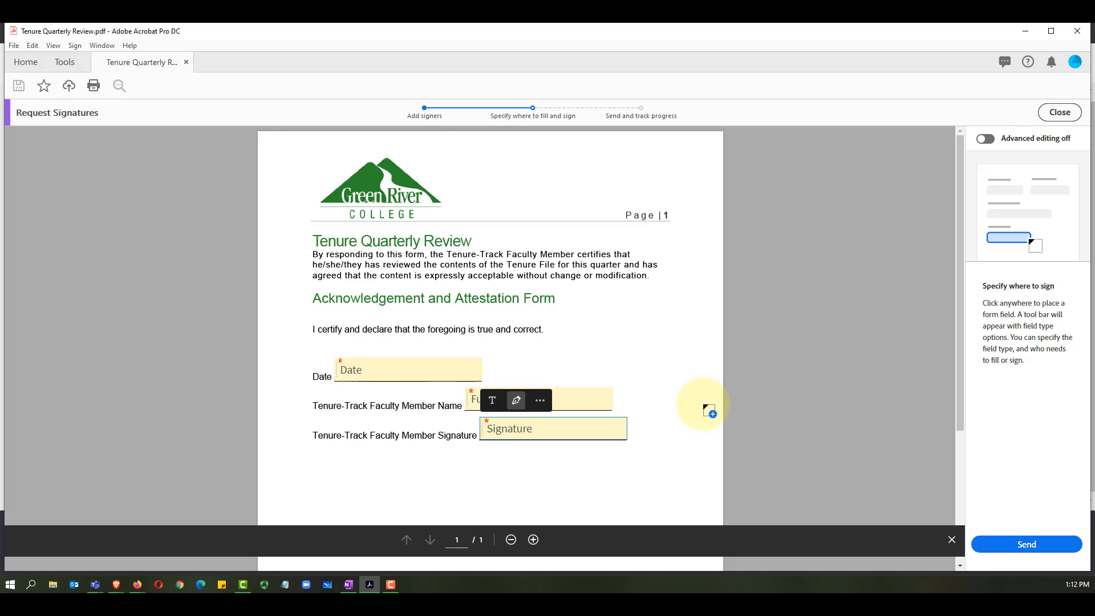
scroll(705, 412, down, 3)
scroll(687, 439, up, 3)
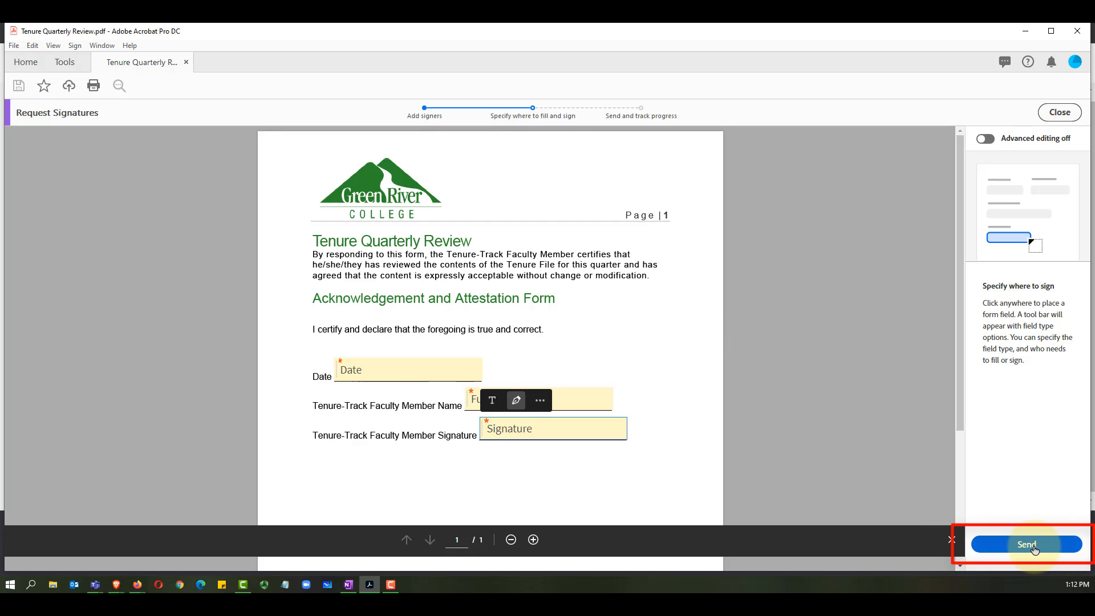
click(1027, 545)
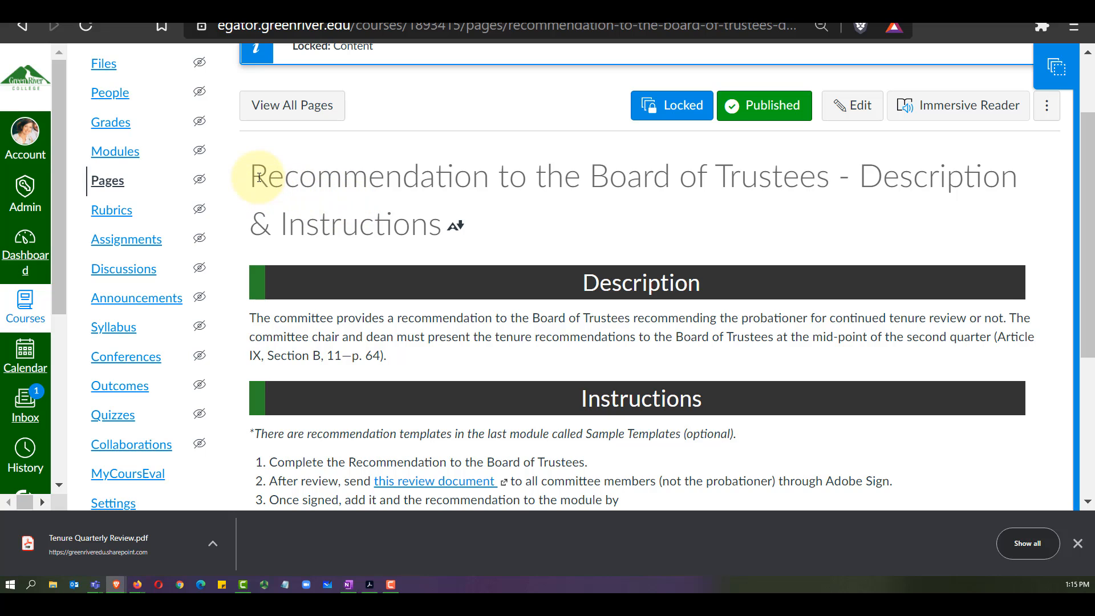
Step: Follow the Board of Trustees page's review-document link and download the Committee Recommendation PDF
drag(252, 171, 442, 231)
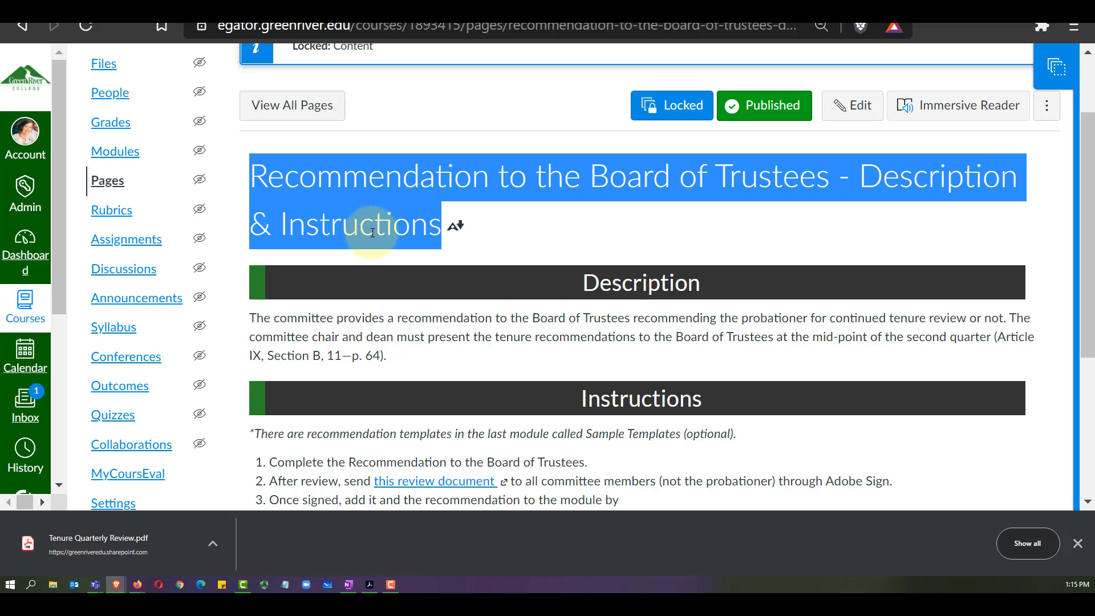
scroll(653, 229, down, 3)
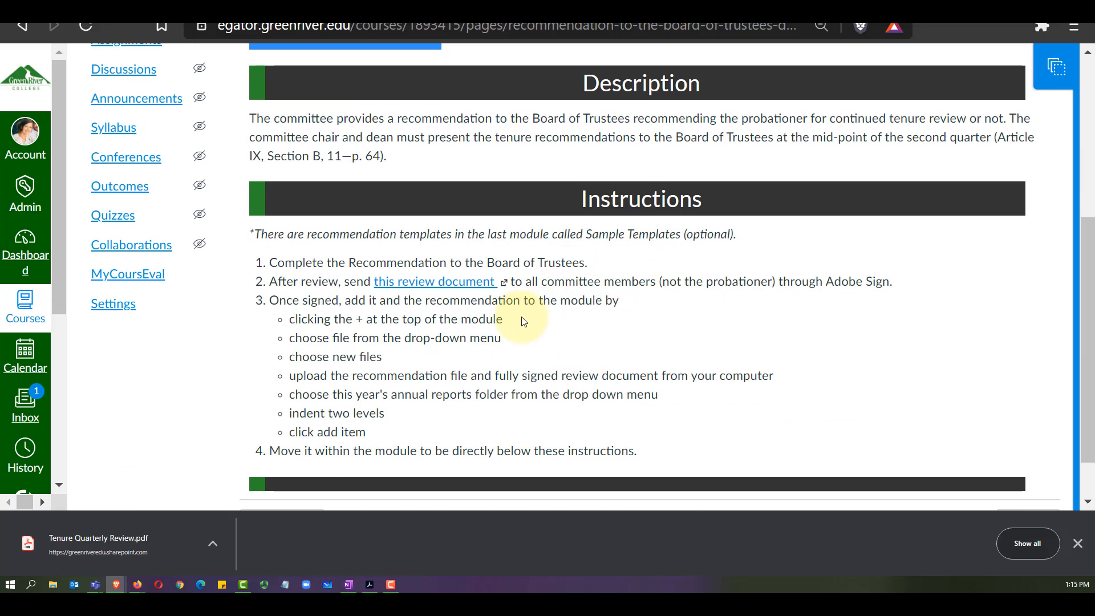
click(452, 285)
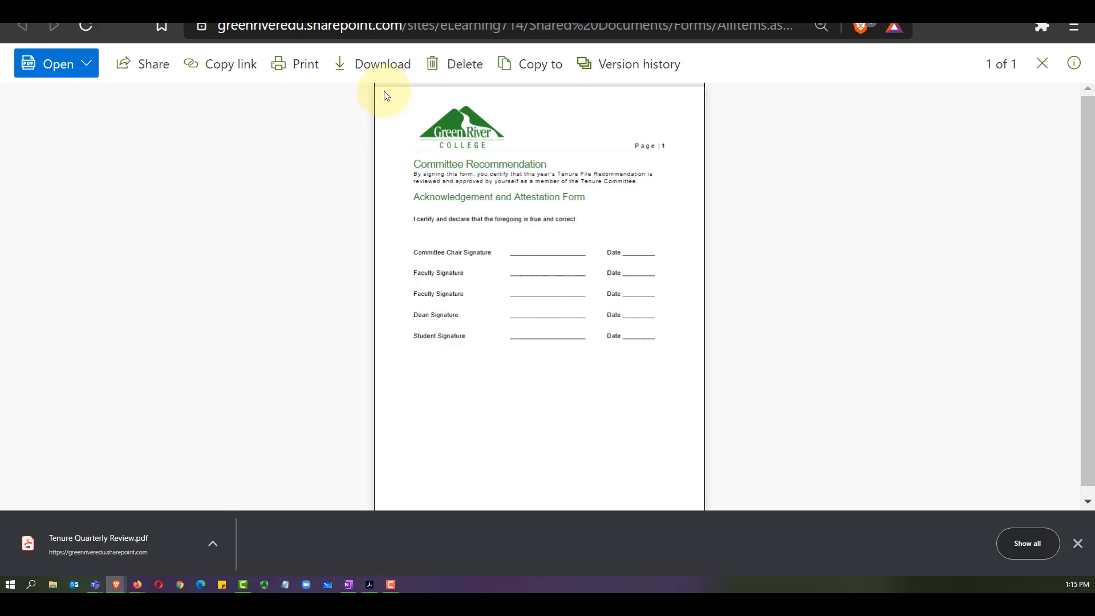
click(385, 69)
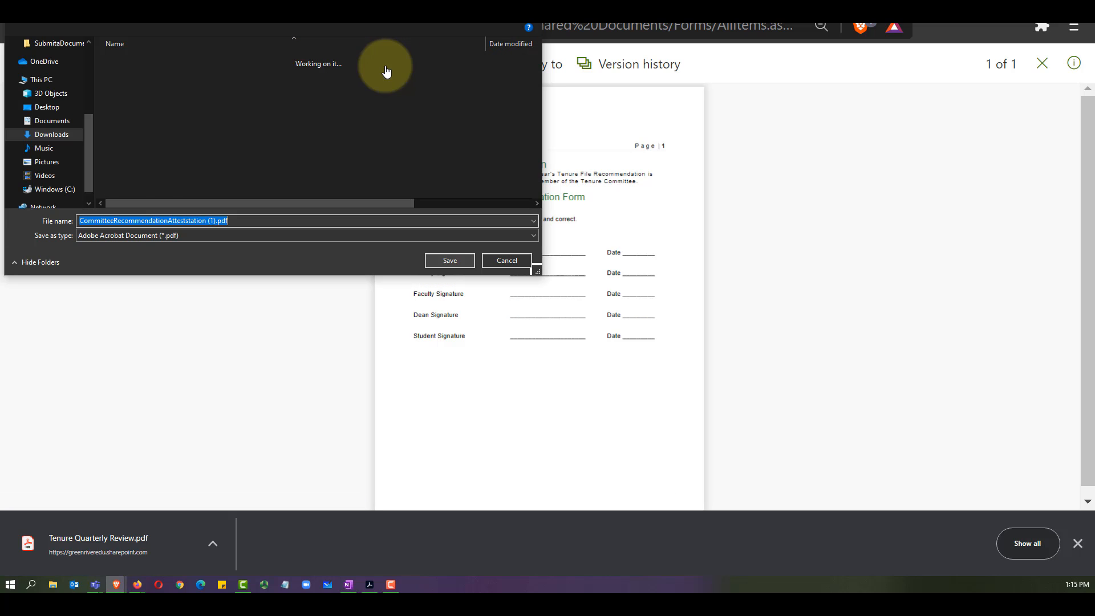
key(Return)
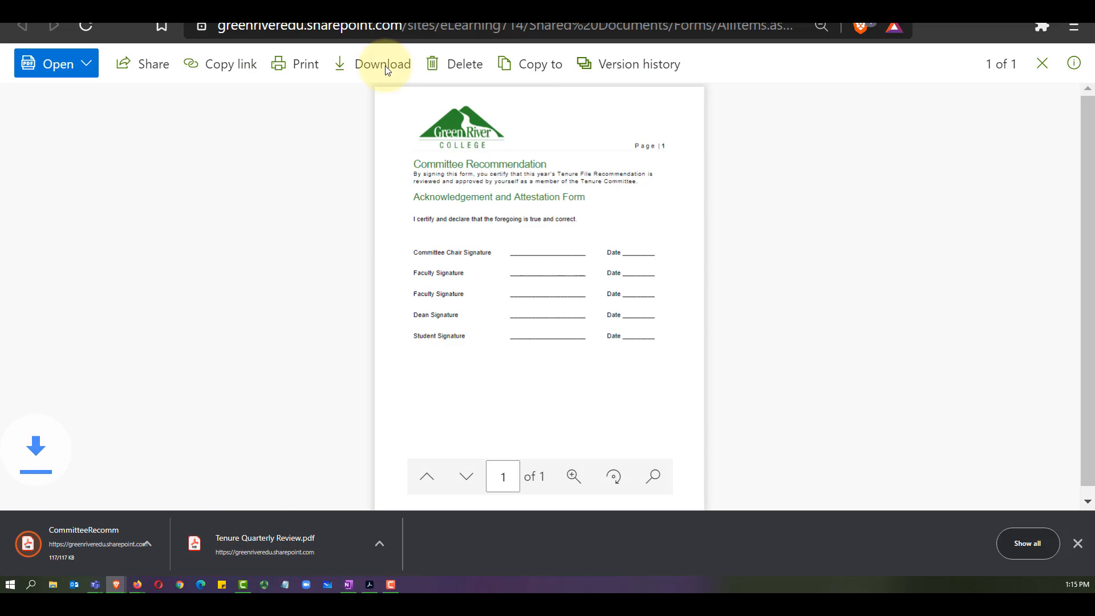
Step: Open the downloaded Committee Recommendation PDF in Acrobat and scroll through its signature lines
click(368, 583)
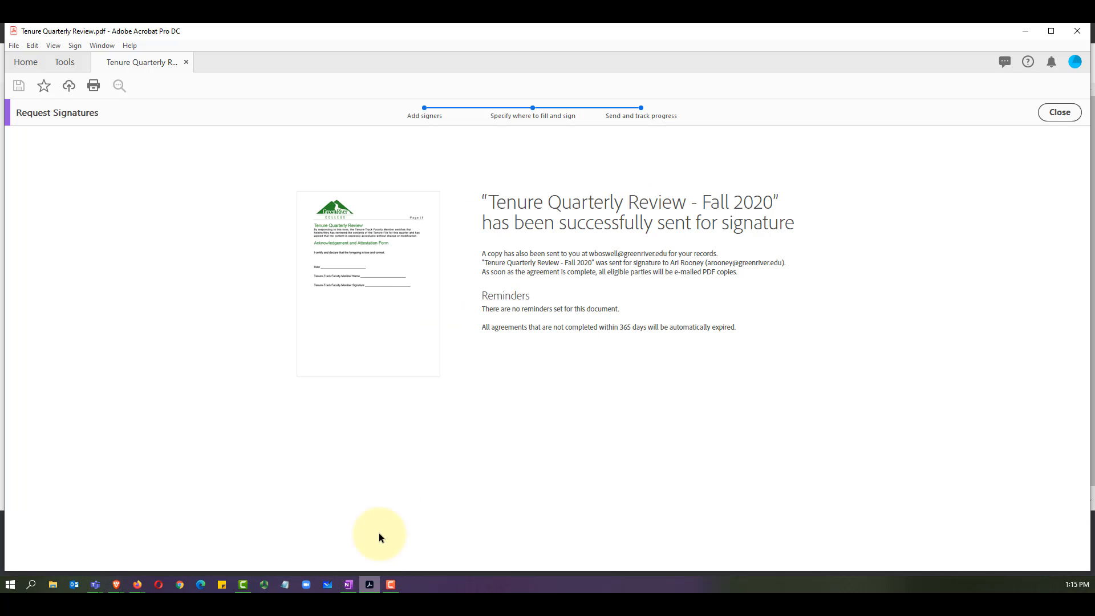
click(14, 45)
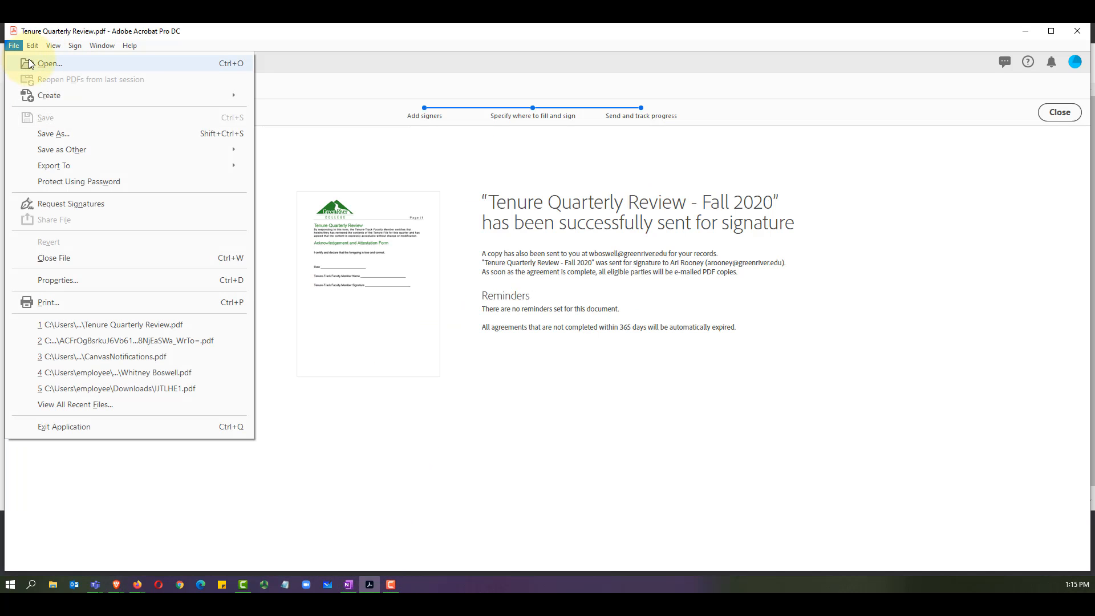
click(26, 65)
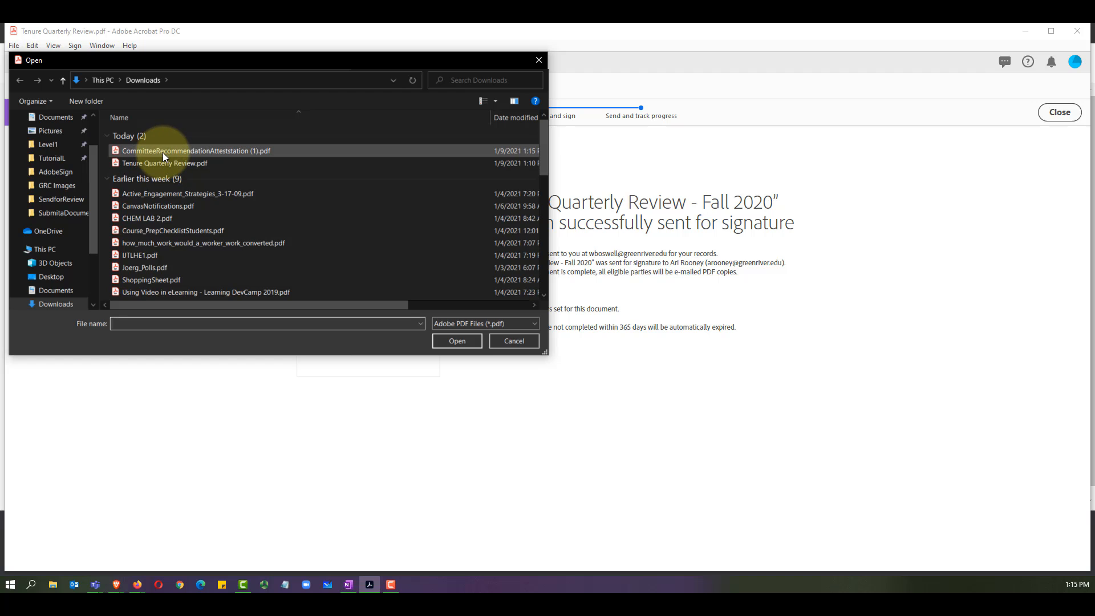
double_click(175, 151)
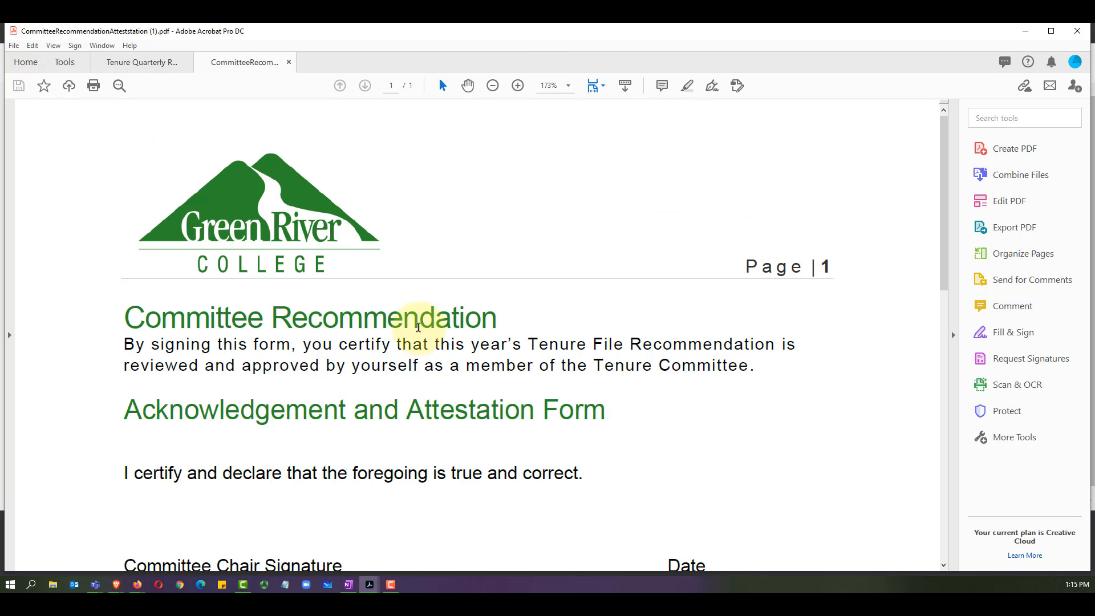
scroll(478, 383, down, 6)
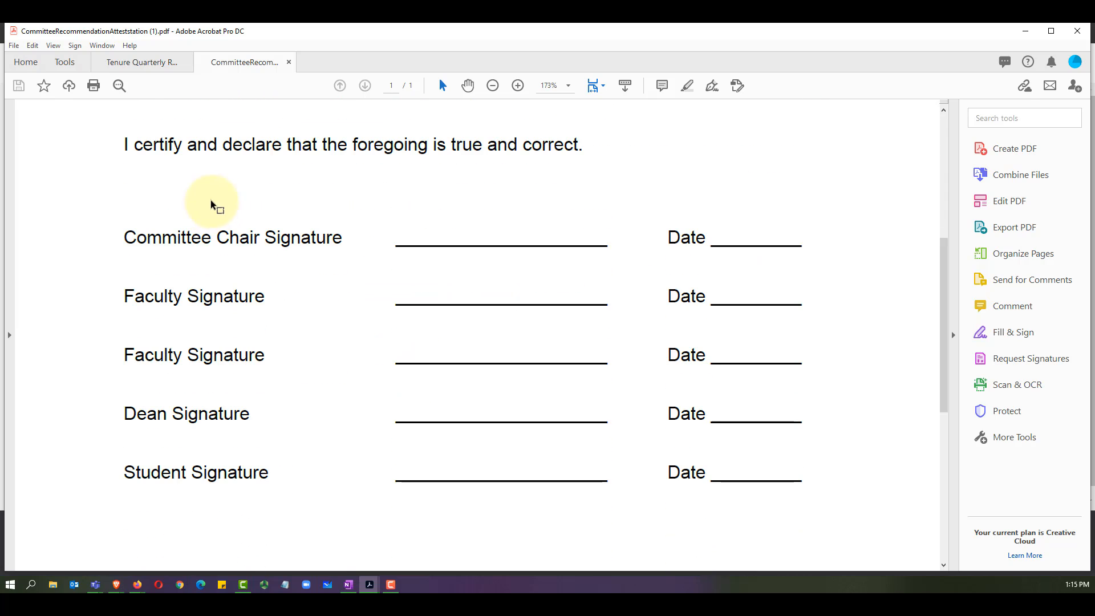
scroll(569, 329, up, 6)
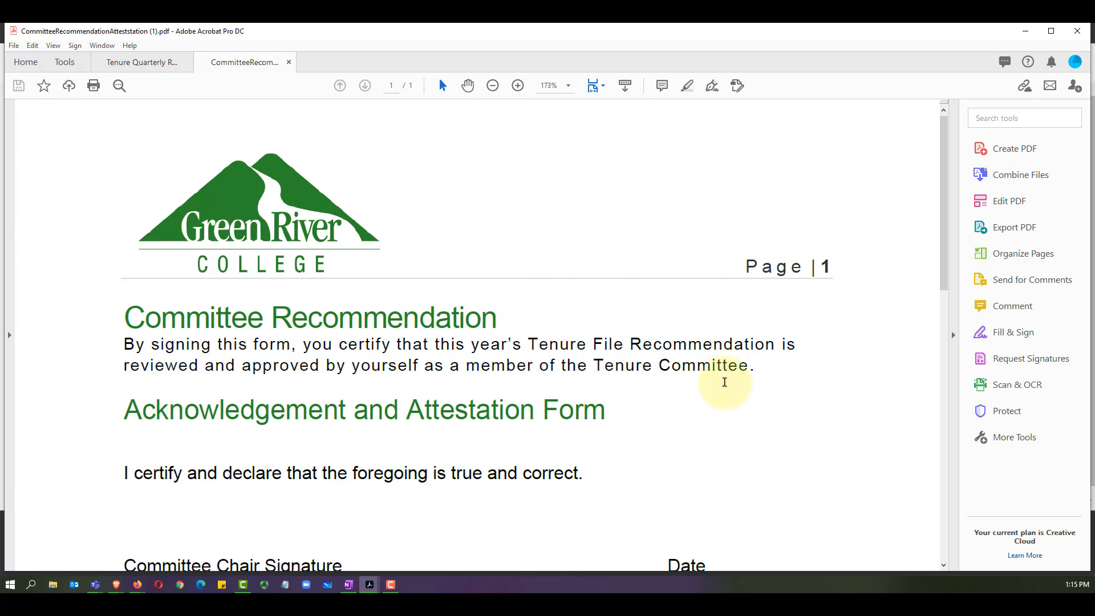
Step: Start a signature request for the form and add the first colleague as a signer
click(1007, 359)
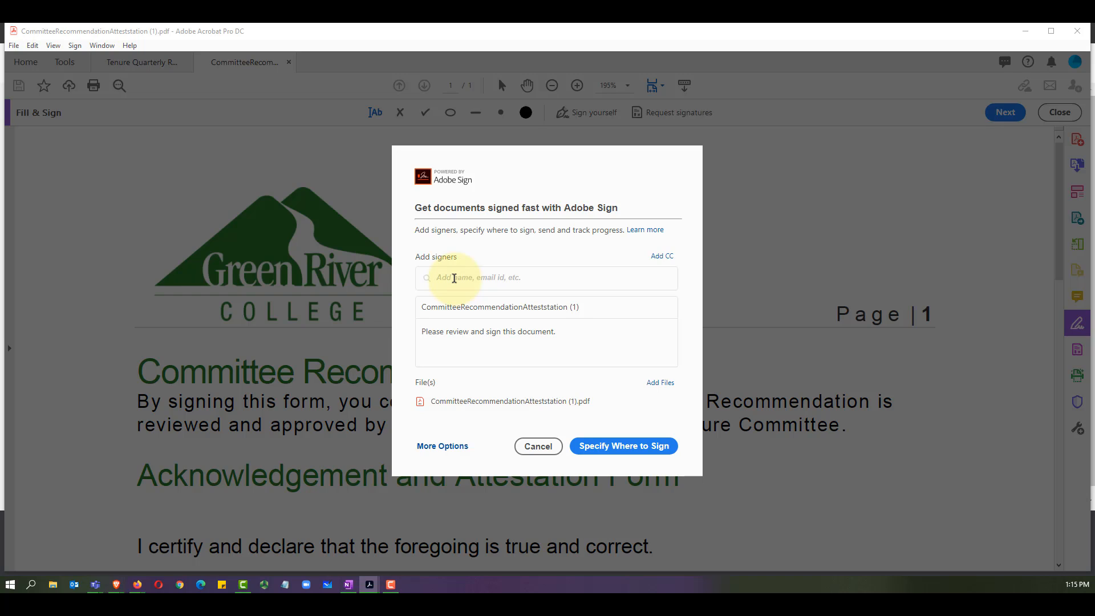
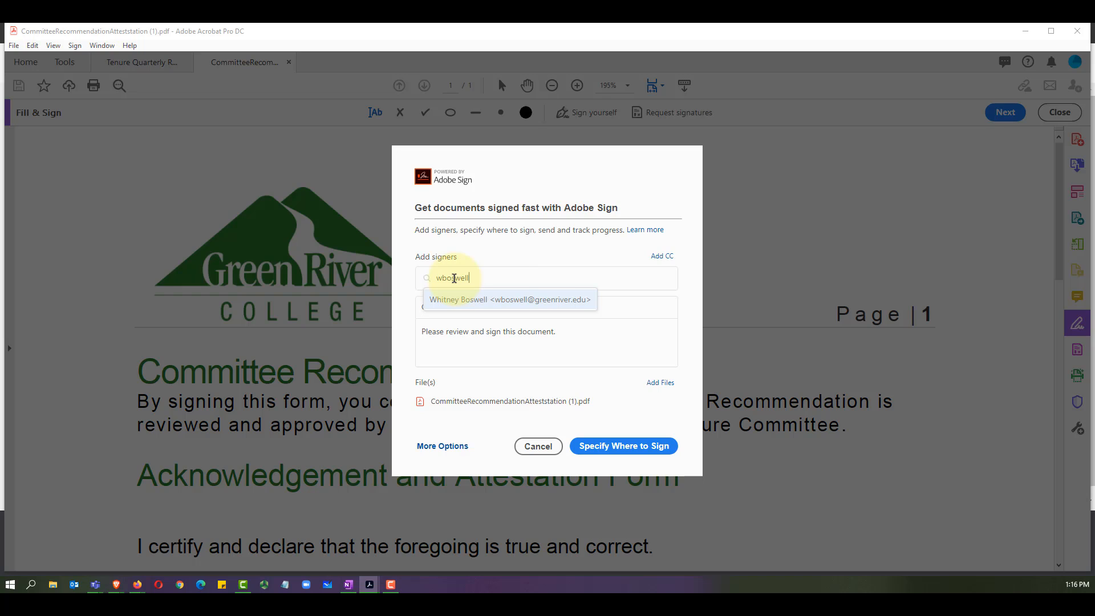
click(506, 298)
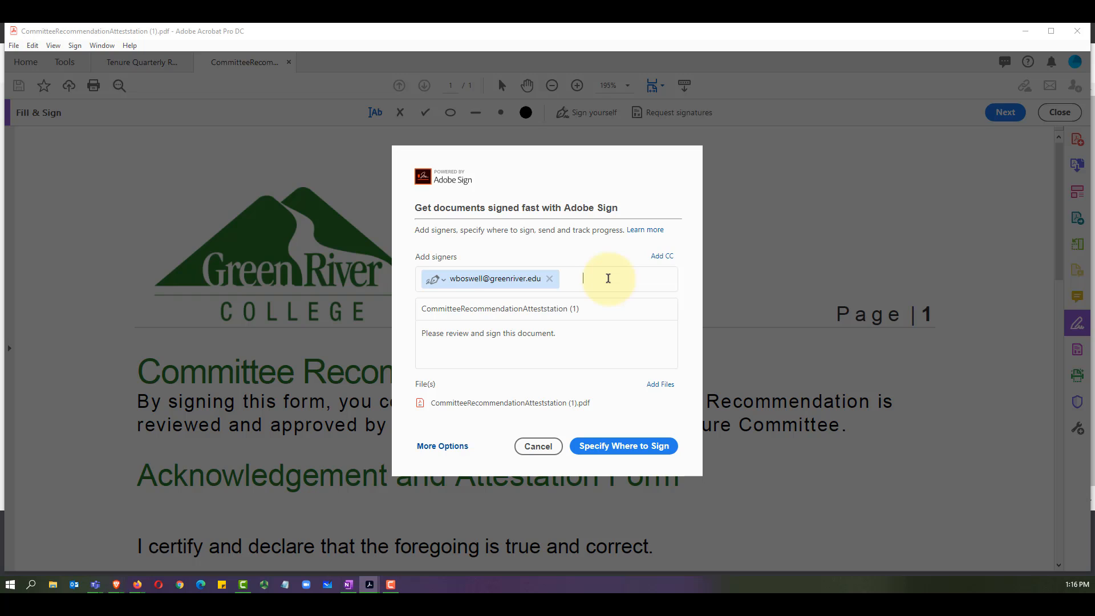
Step: Add the remaining college signers from autocomplete, choosing the correct match for the last one
text(ther)
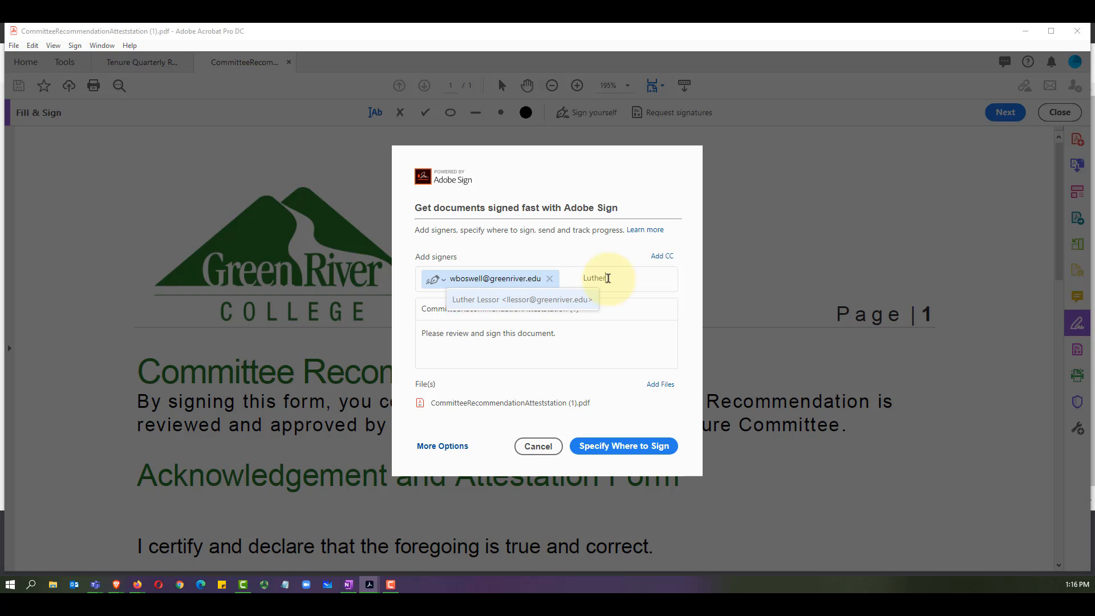
key(Return)
text(J)
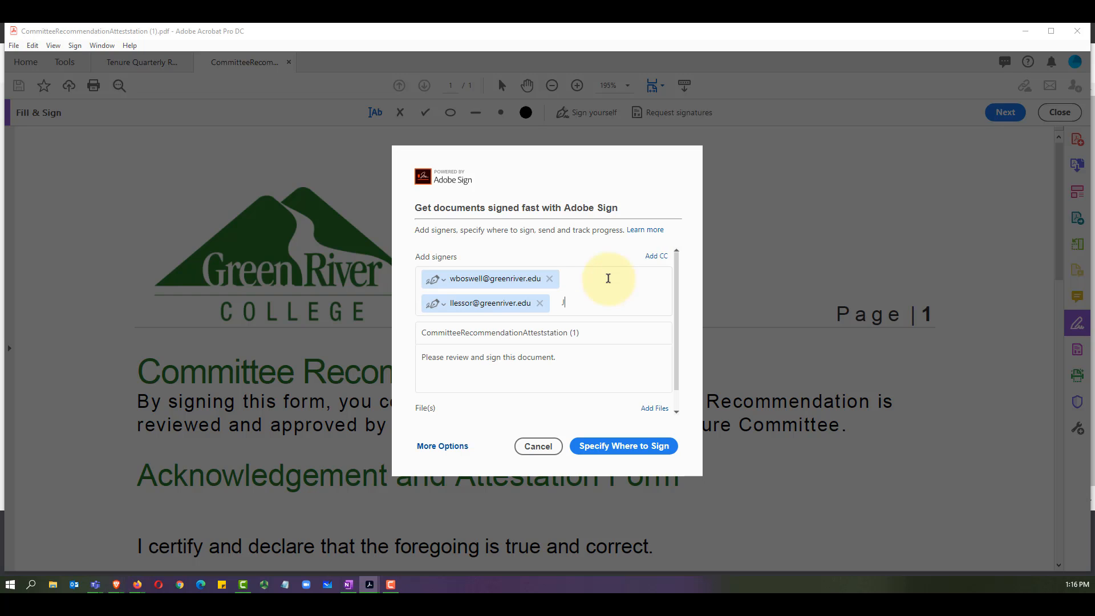
text(ames)
key(Return)
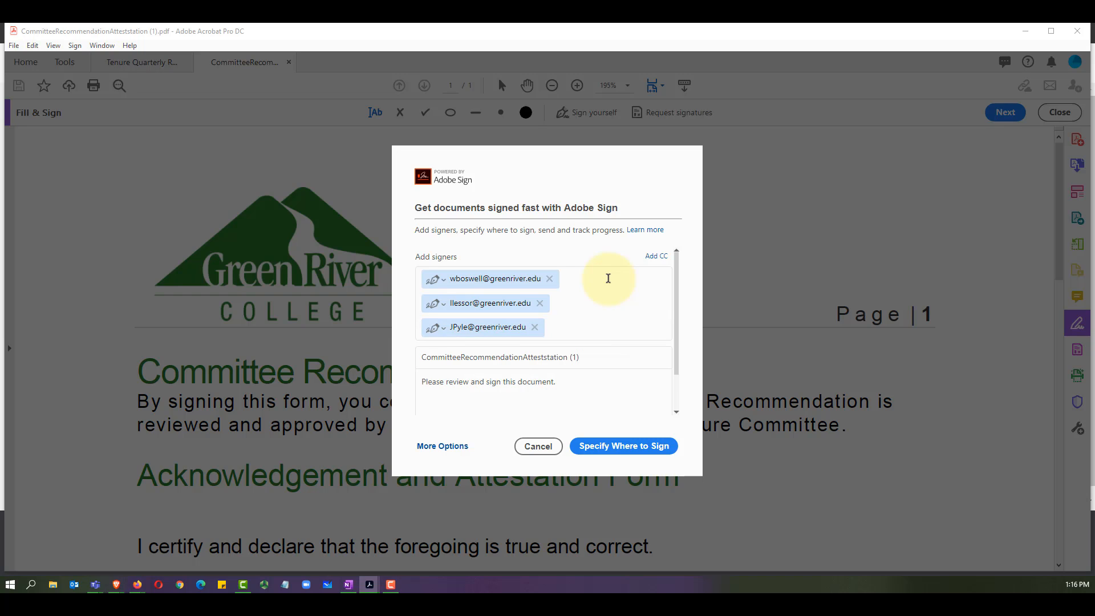
text(Krish)
key(Return)
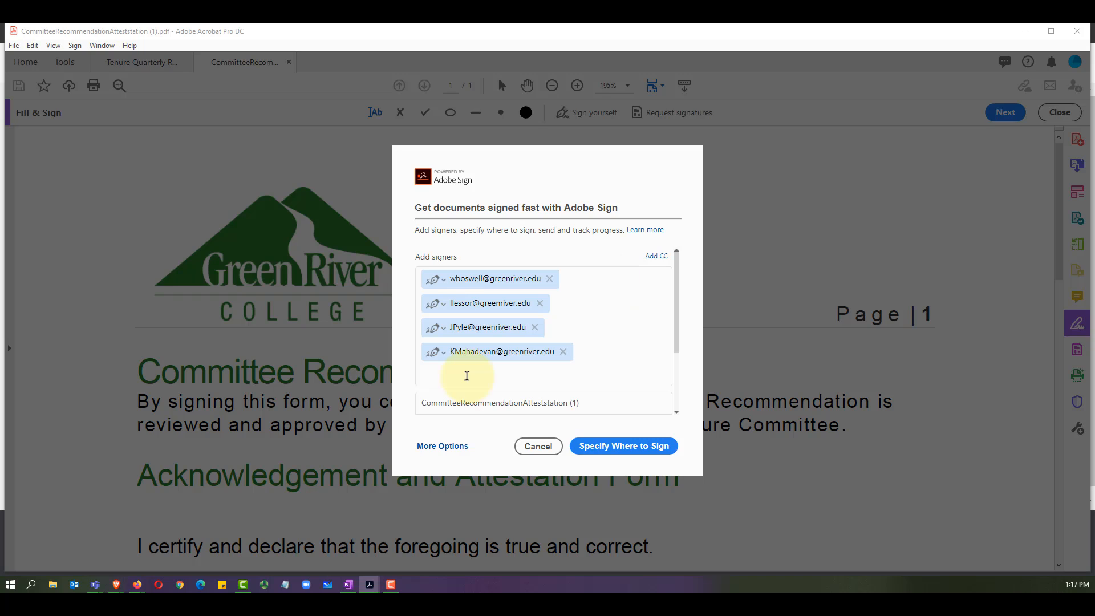
text(Paul)
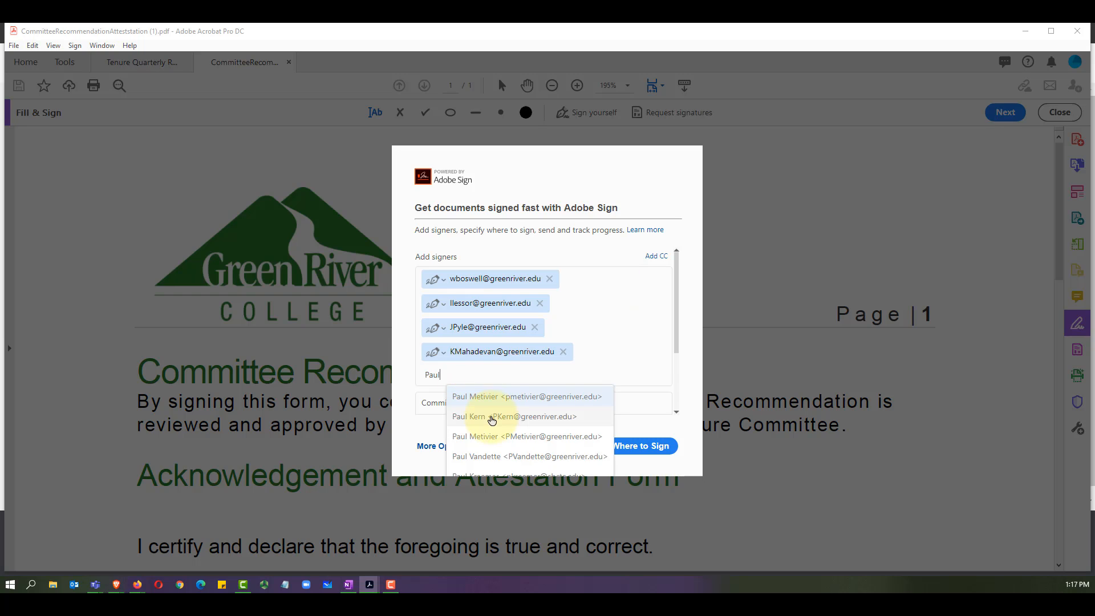
click(490, 417)
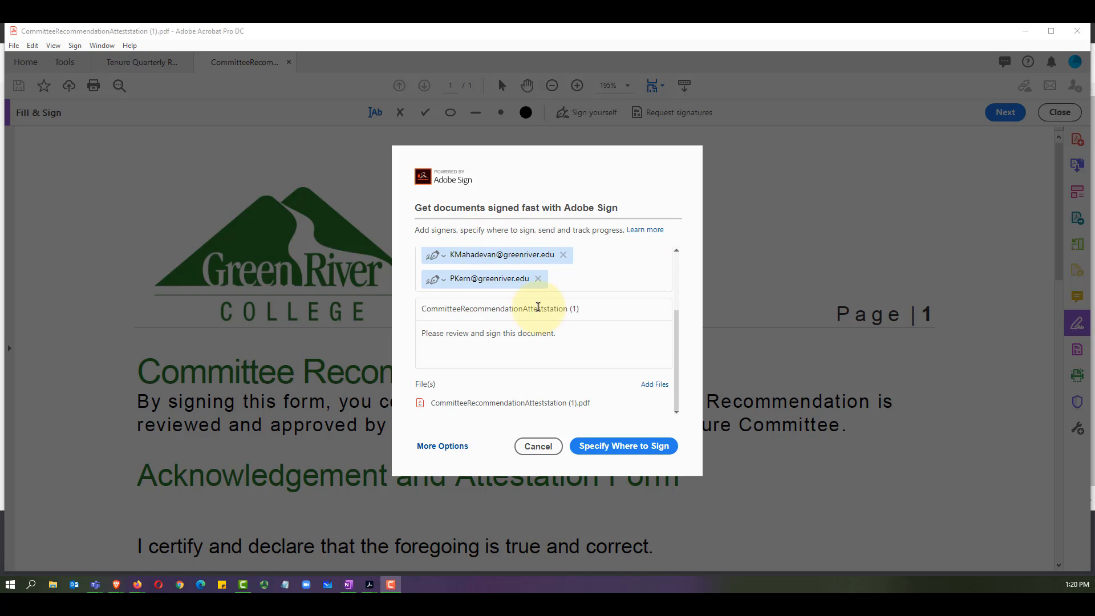
click(576, 310)
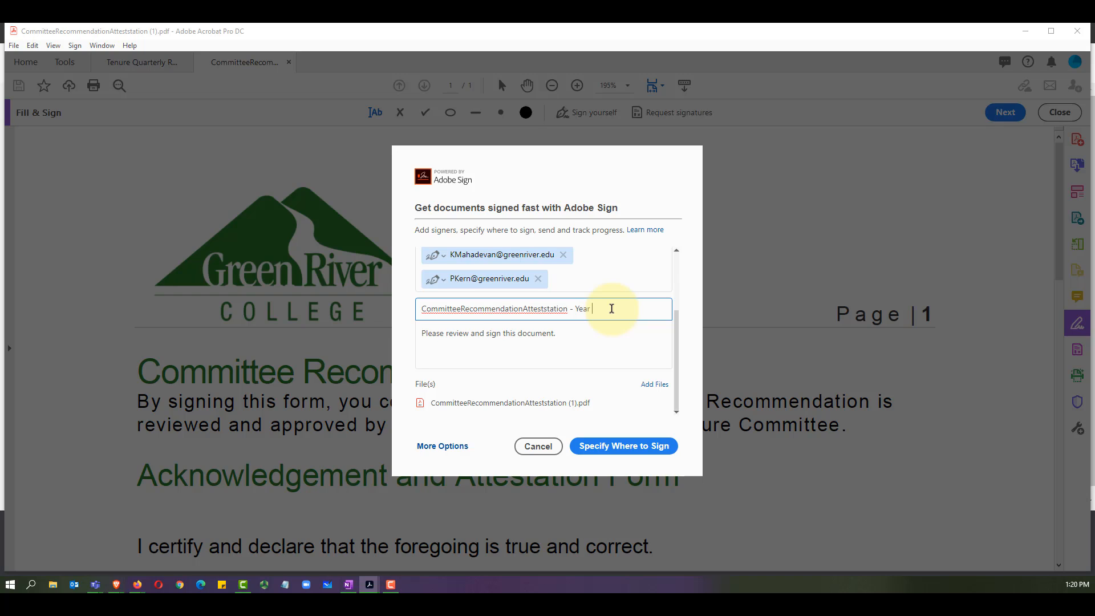
Step: Title the request 'CommitteeRecommendationAtteststation - Year 1' and insert 'this year's recommendation' into the message
text(1)
click(595, 345)
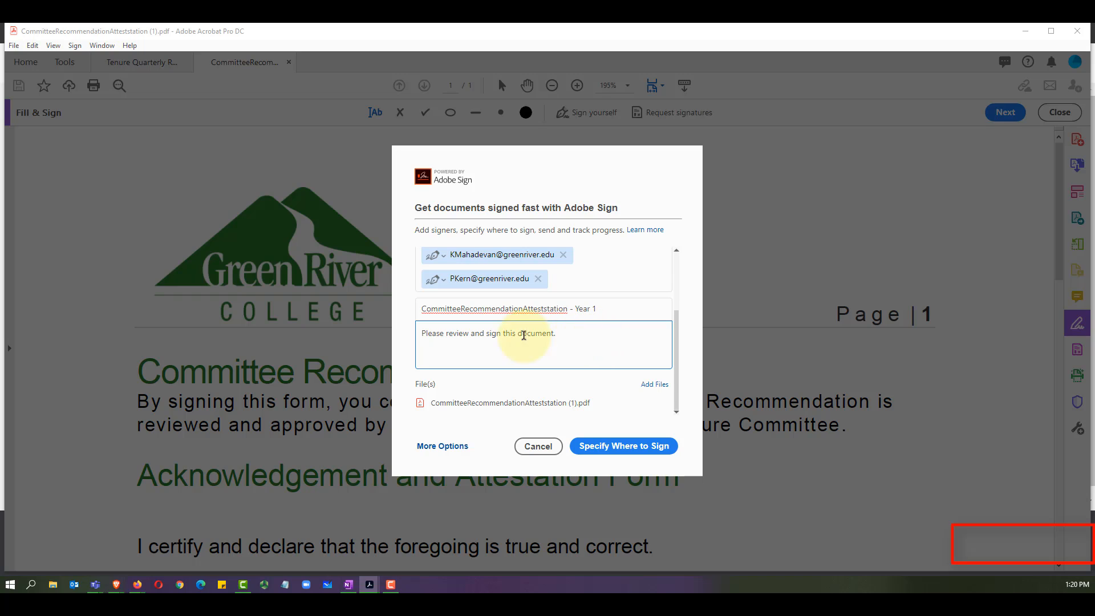
click(472, 334)
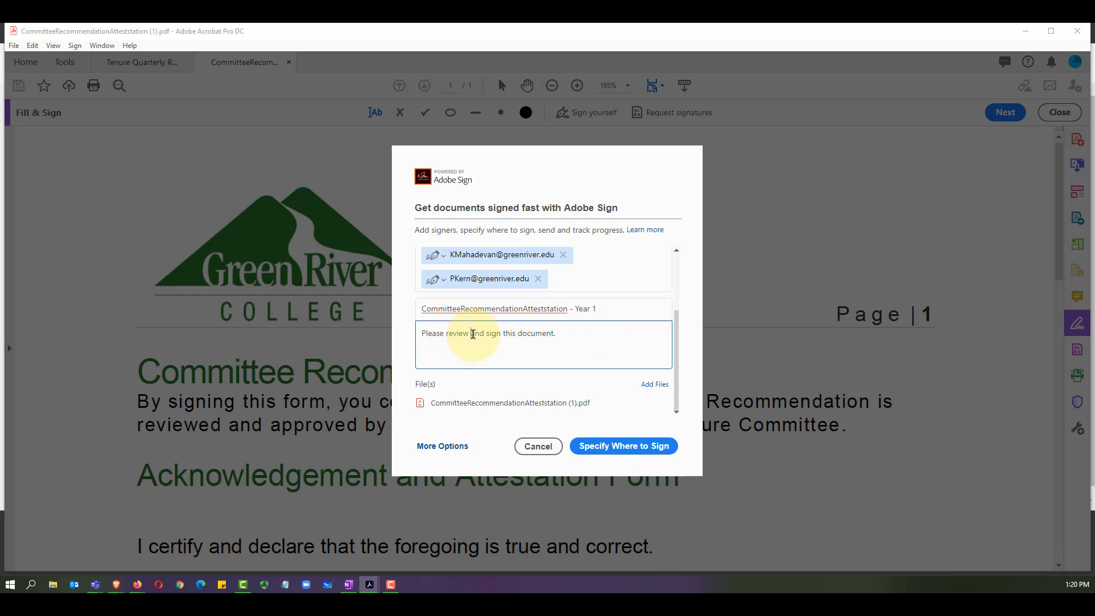
text(this year's )
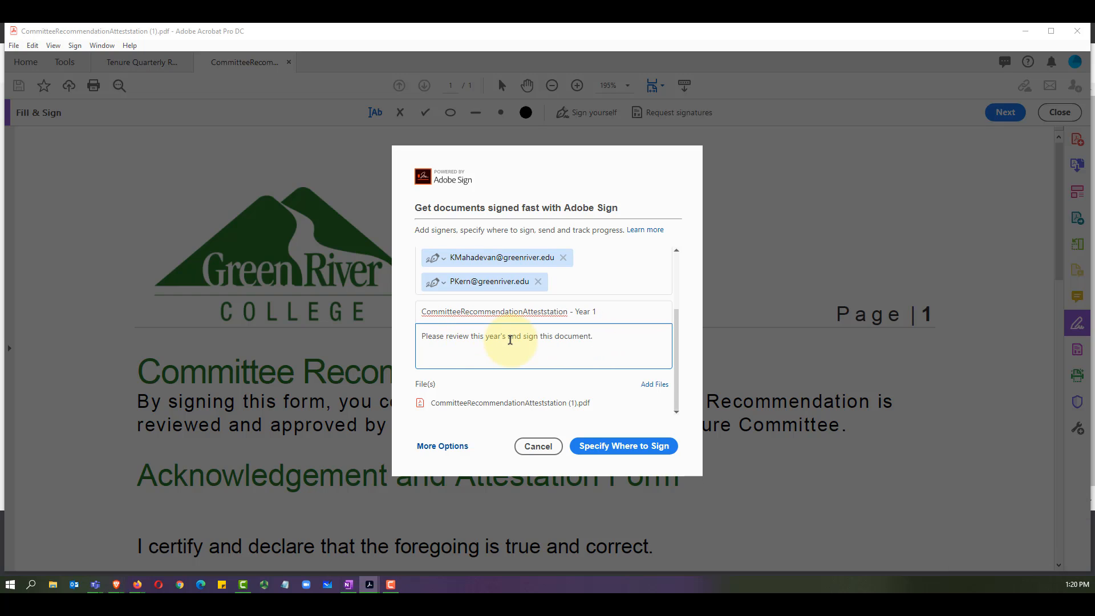
text(recommendation)
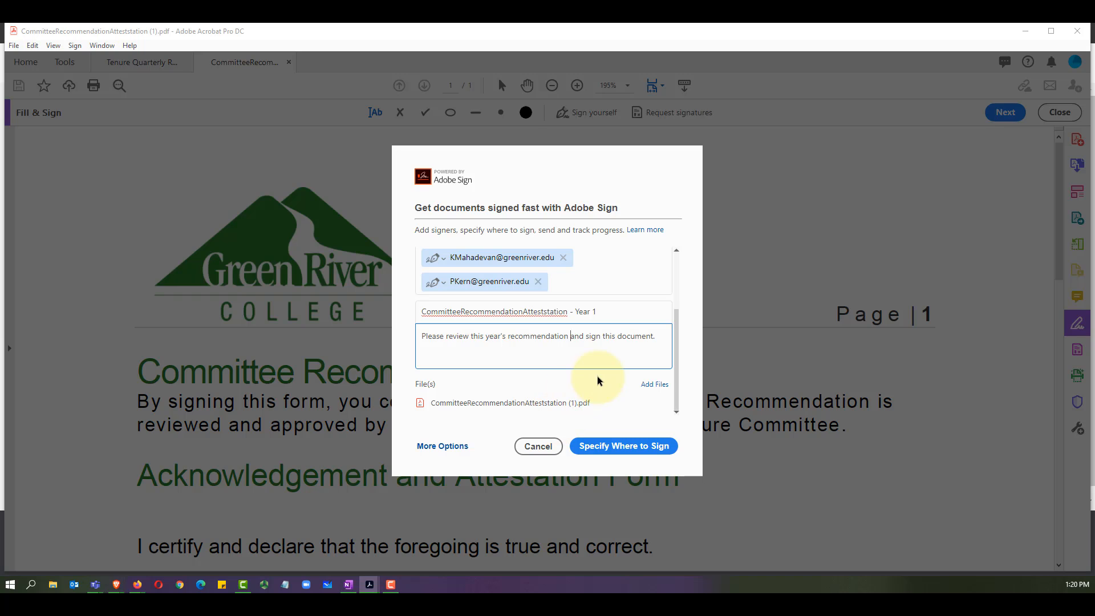
click(633, 448)
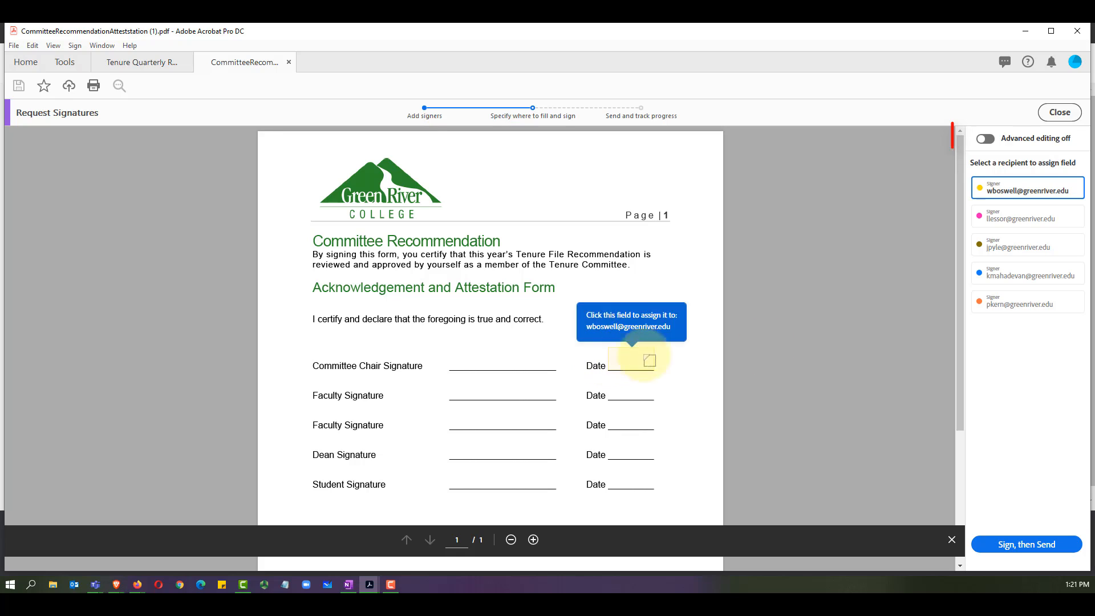
Step: Switch on Advanced editing to get the signature, signer info, data and transaction field types
click(986, 140)
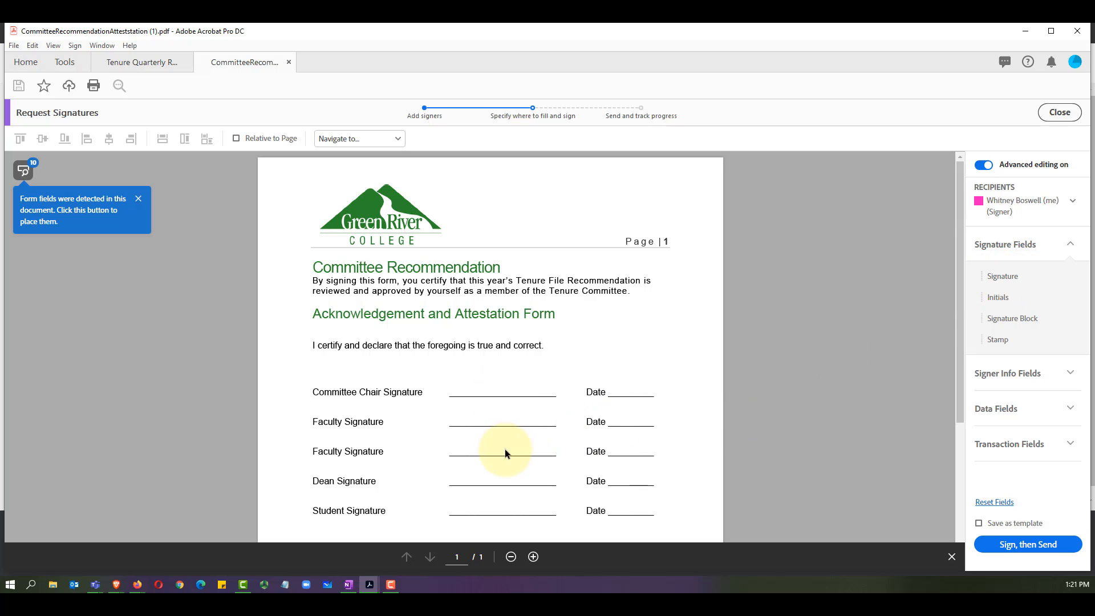
Step: With the sender as recipient, place signature and date fields on the Committee Chair line
scroll(513, 434, down, 2)
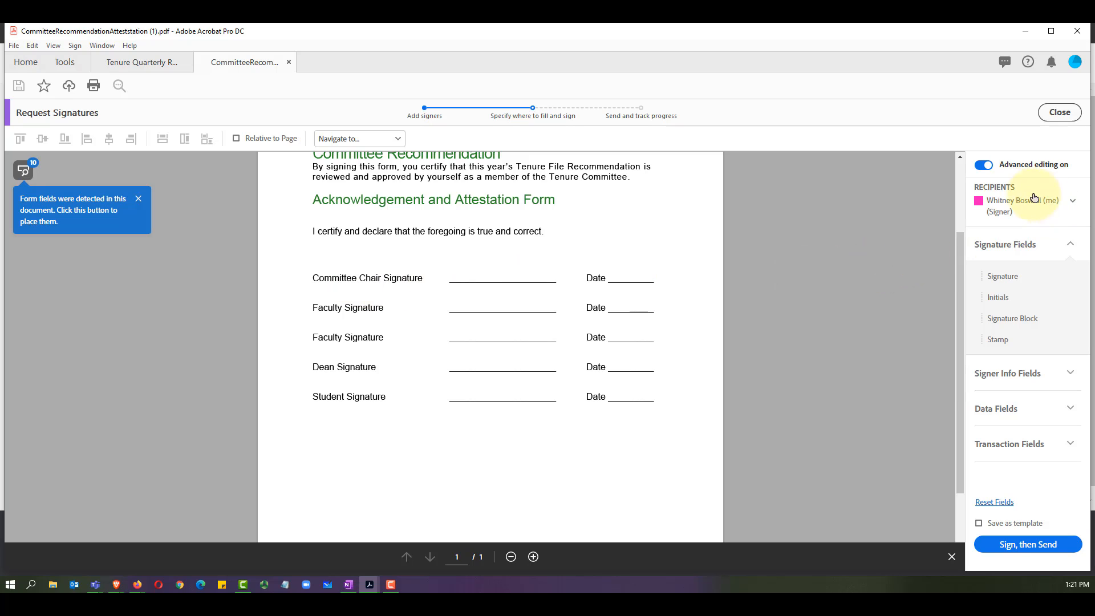
click(1014, 206)
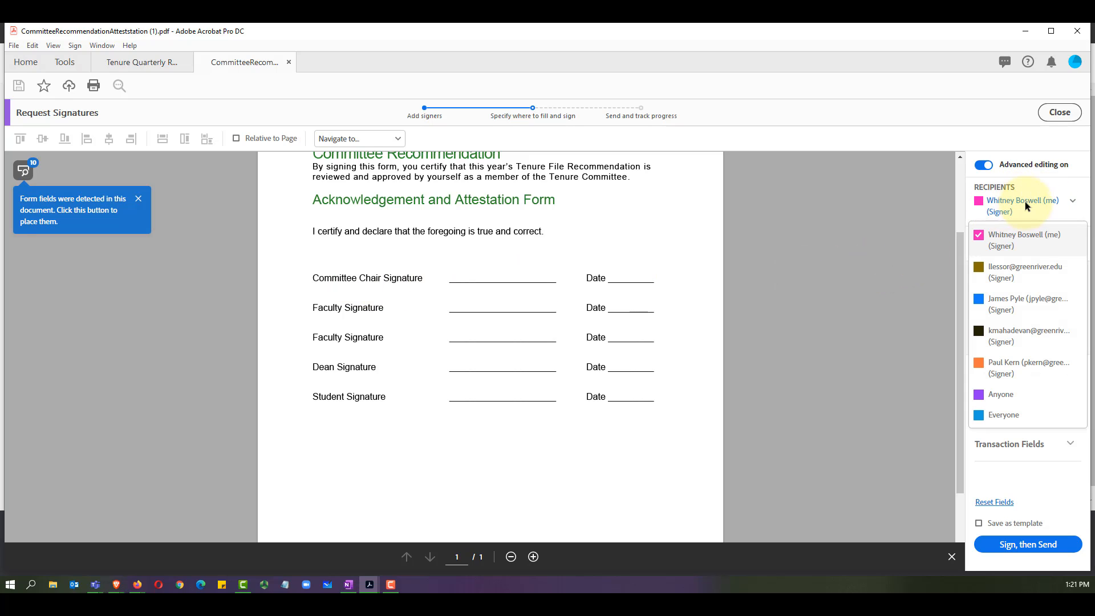
click(1004, 240)
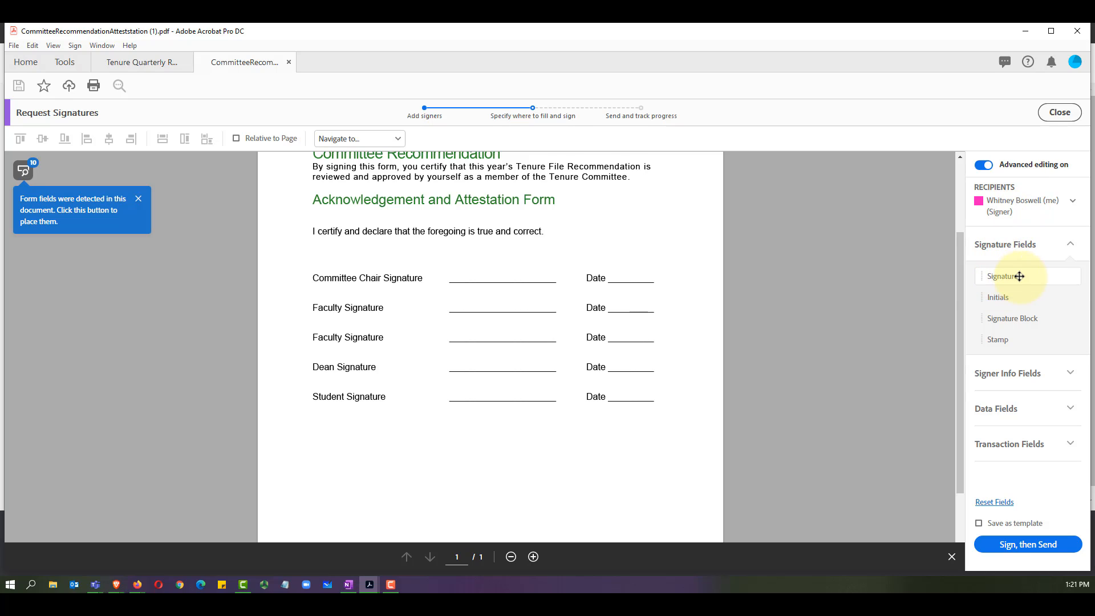
mouse_move(1019, 276)
mouse_down()
mouse_move(736, 282)
mouse_move(445, 259)
mouse_move(449, 268)
mouse_up()
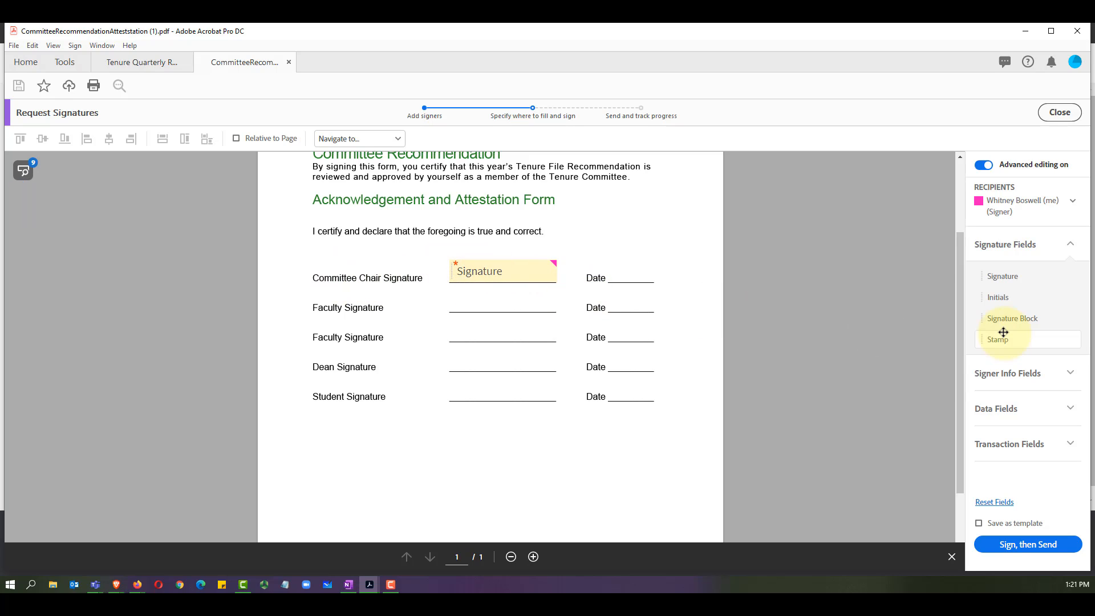
click(1032, 411)
click(1032, 289)
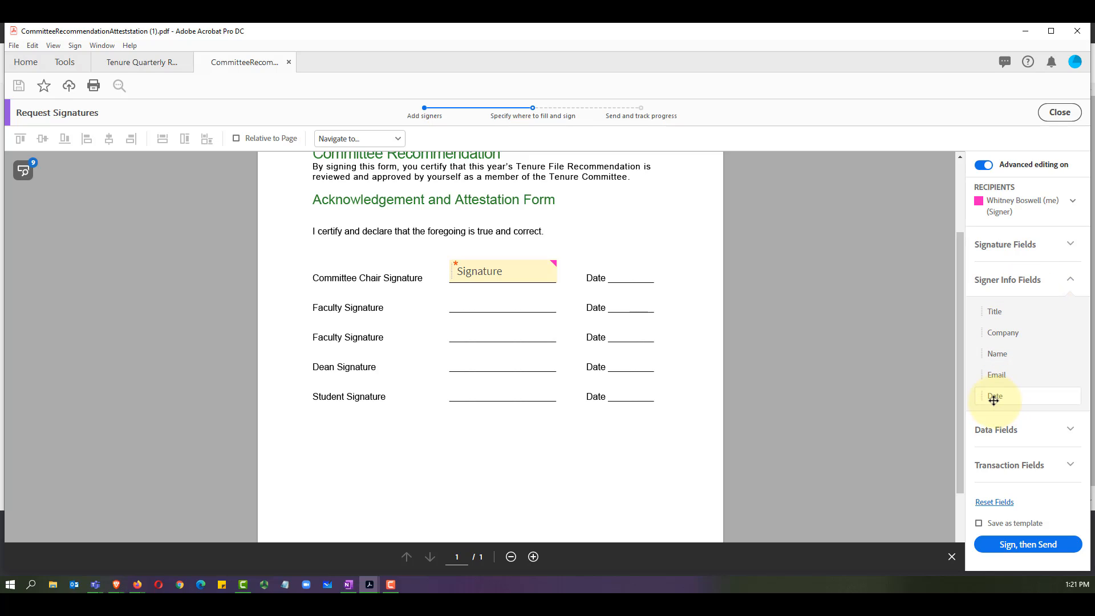
drag(1003, 398, 609, 271)
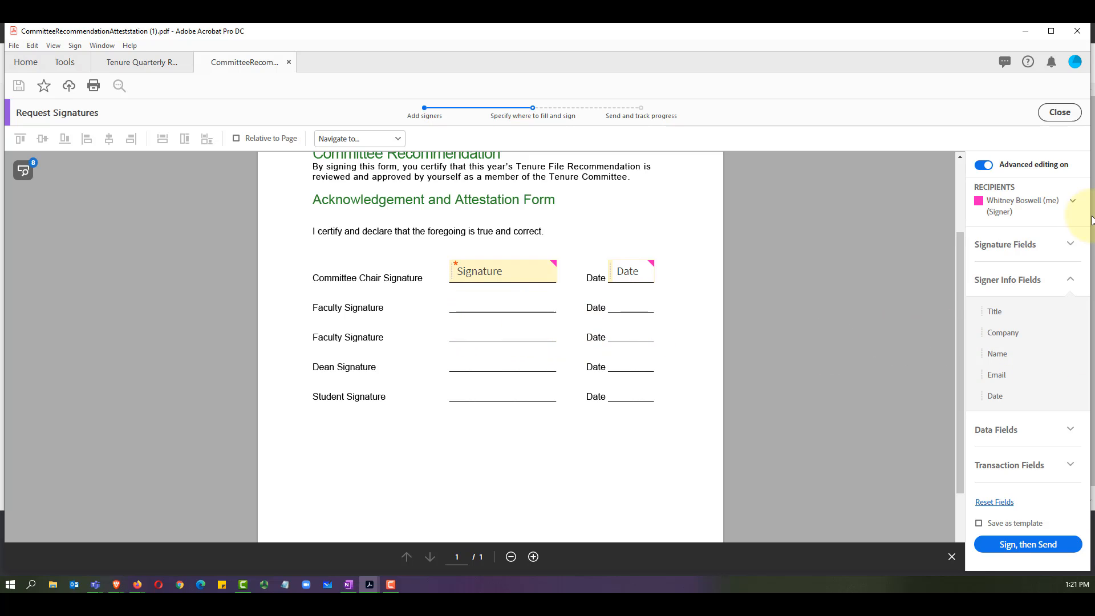
Step: Assign the second signer signature and date fields on the first Faculty Signature line
click(1075, 202)
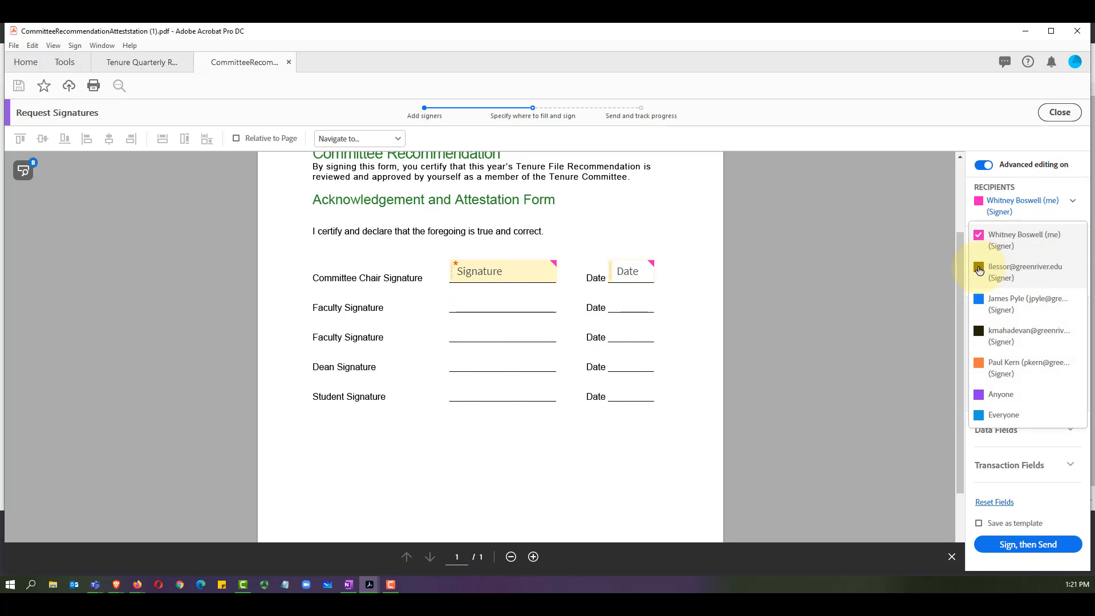
click(1044, 265)
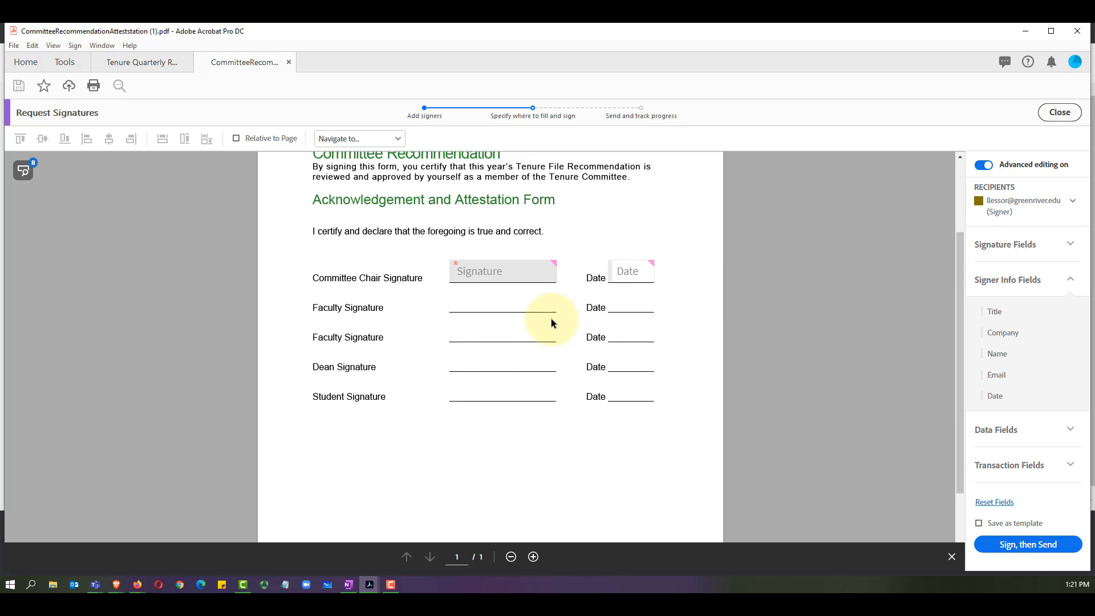
click(1053, 249)
drag(999, 276, 459, 292)
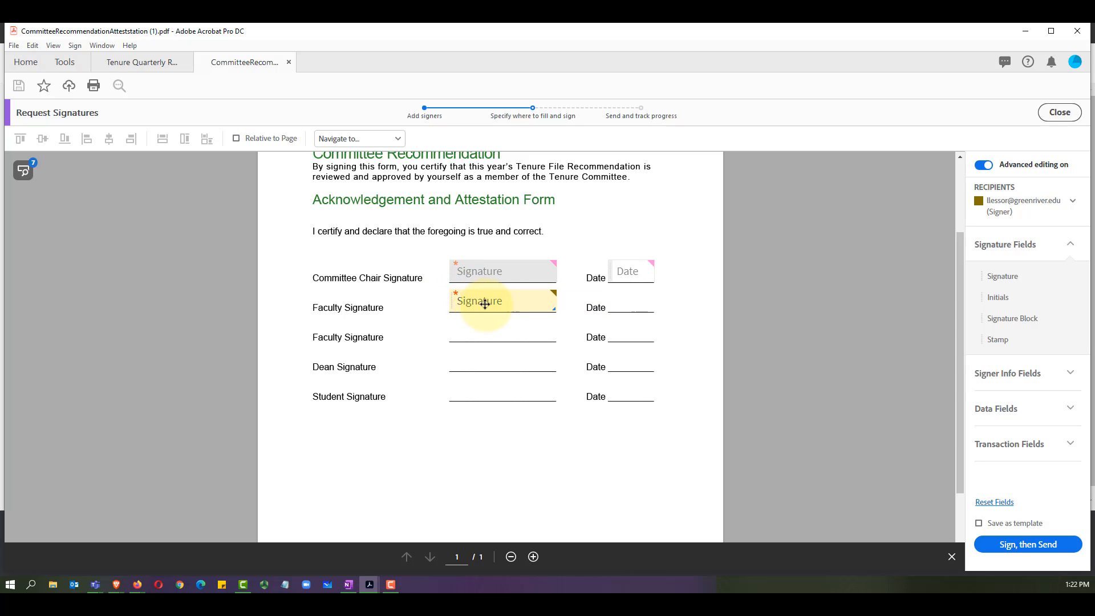
click(998, 372)
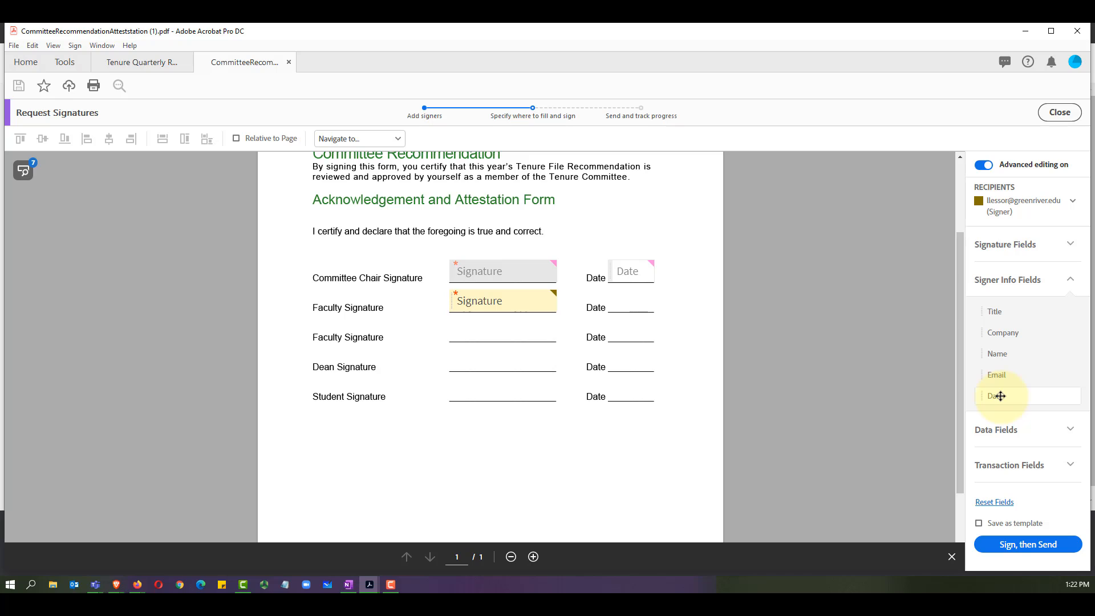
drag(1000, 396, 608, 294)
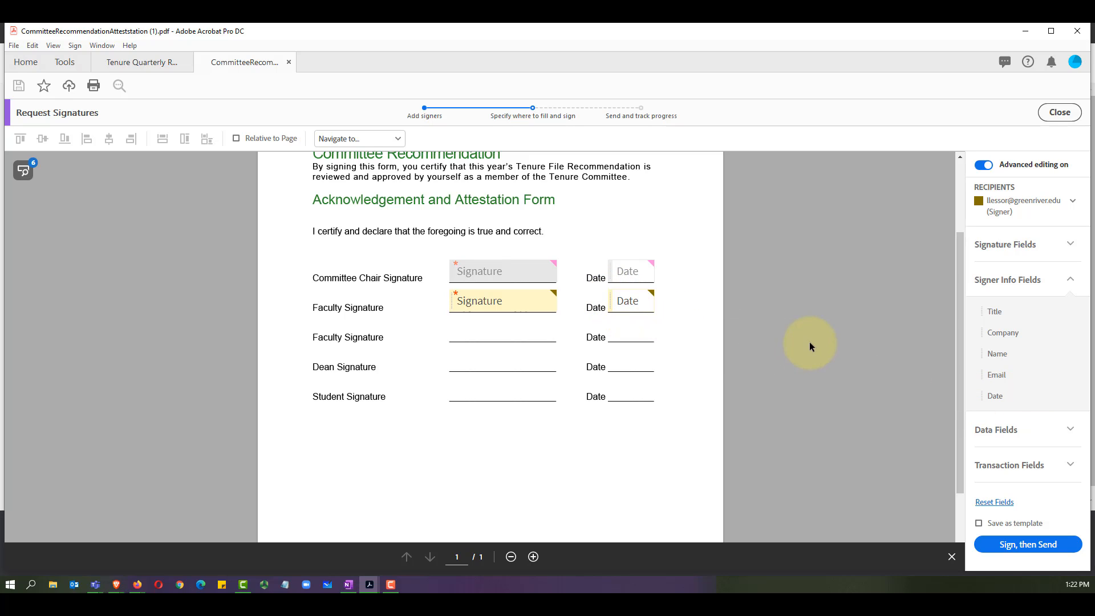
Step: Assign the third signer signature and date fields on the second Faculty Signature line
click(1073, 204)
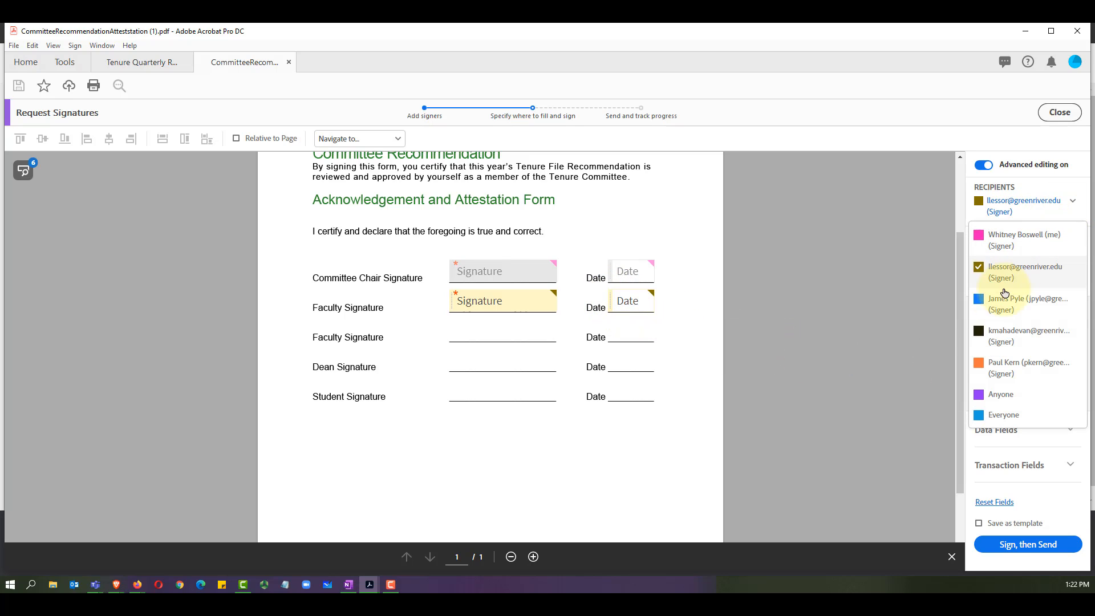
click(981, 304)
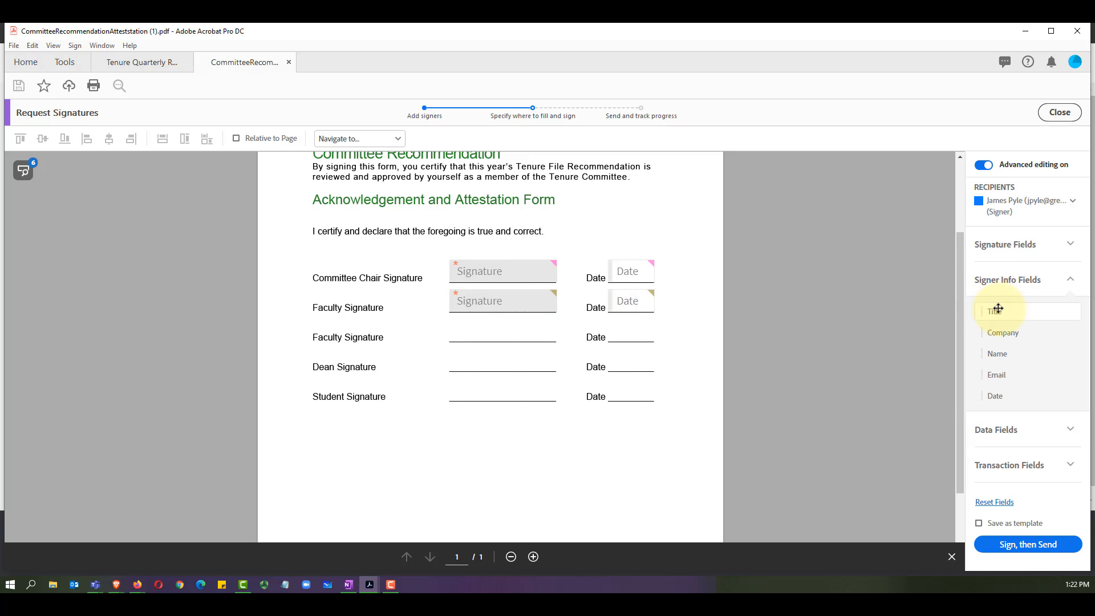
click(1044, 250)
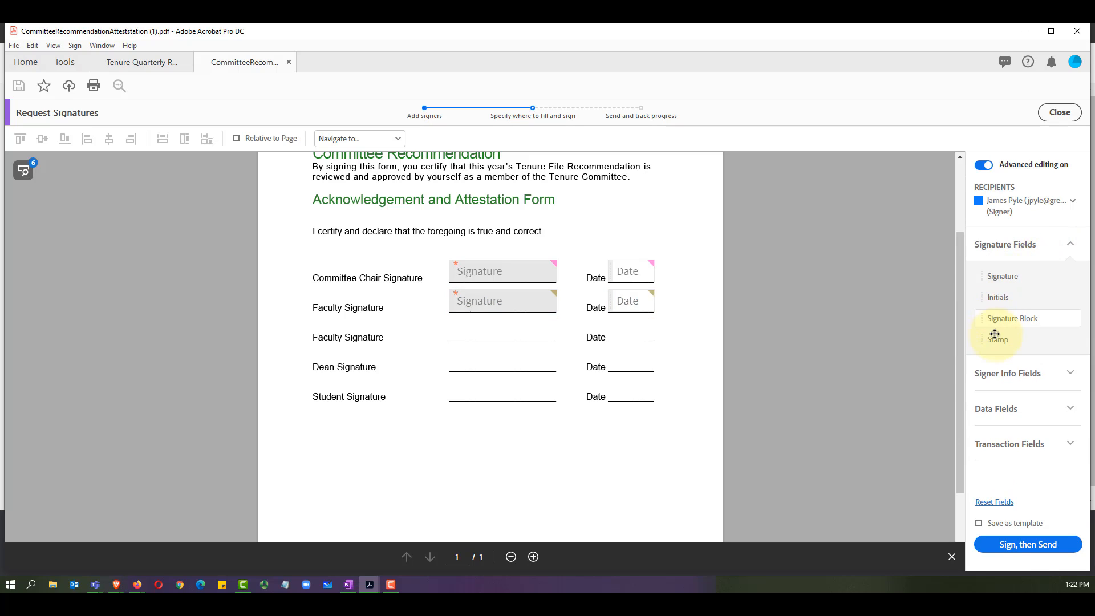
mouse_move(1010, 276)
mouse_down()
mouse_move(653, 284)
mouse_move(451, 327)
mouse_up()
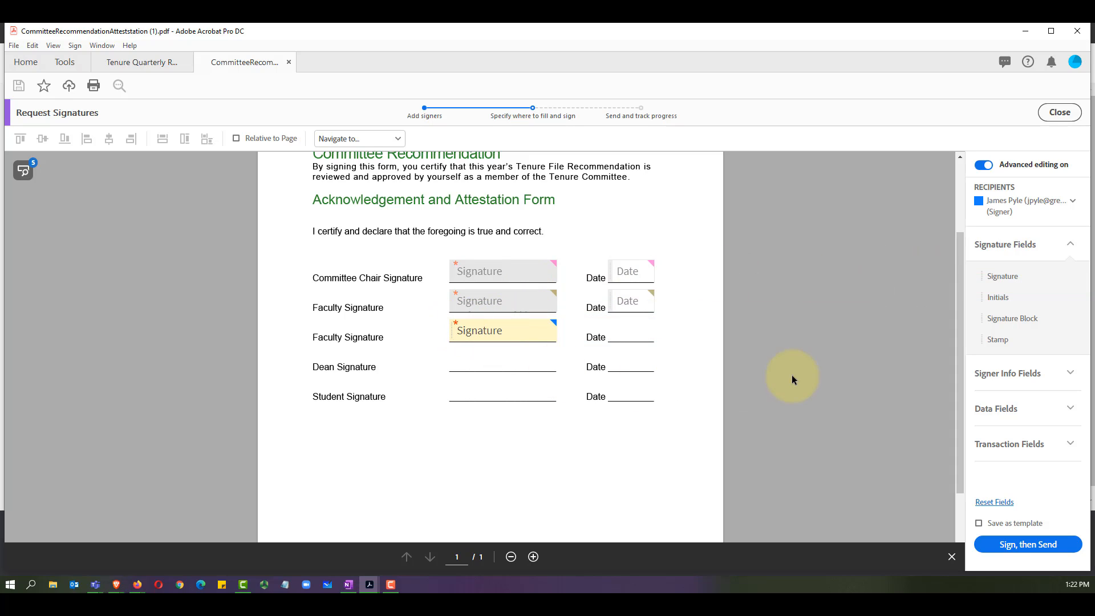
click(1013, 379)
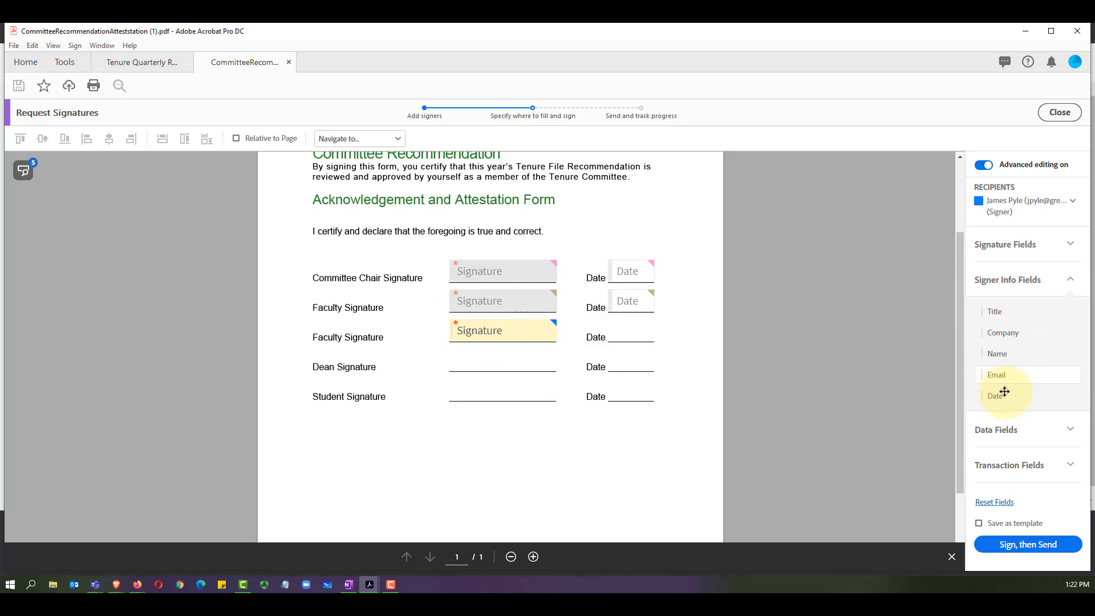
drag(999, 395, 606, 328)
Step: Give the fourth signer signature and date fields on the Dean line, replacing a misplaced signature field
click(1026, 203)
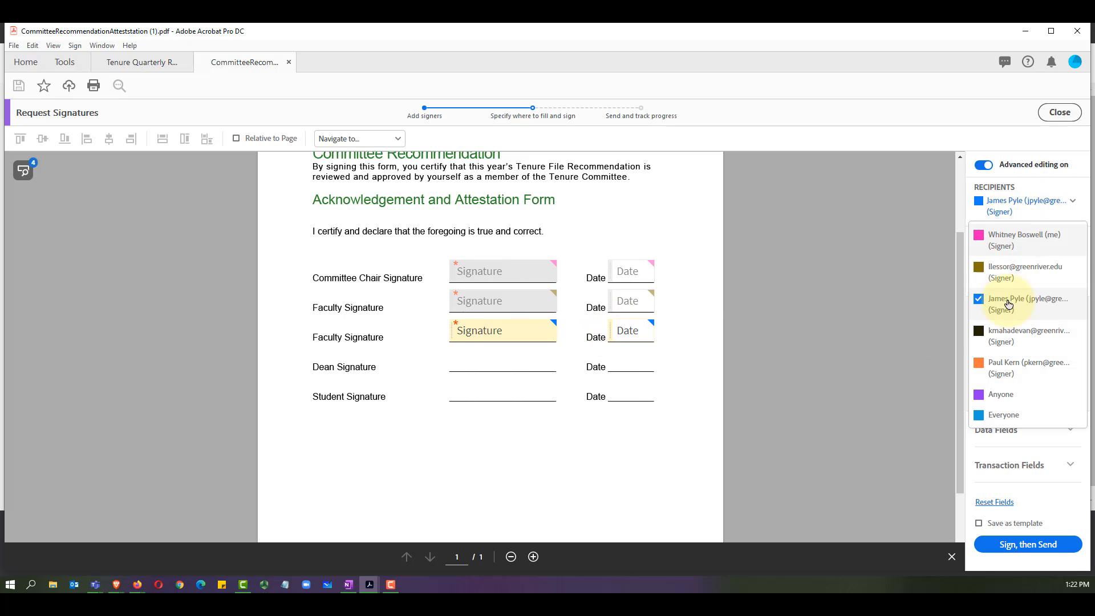
click(976, 332)
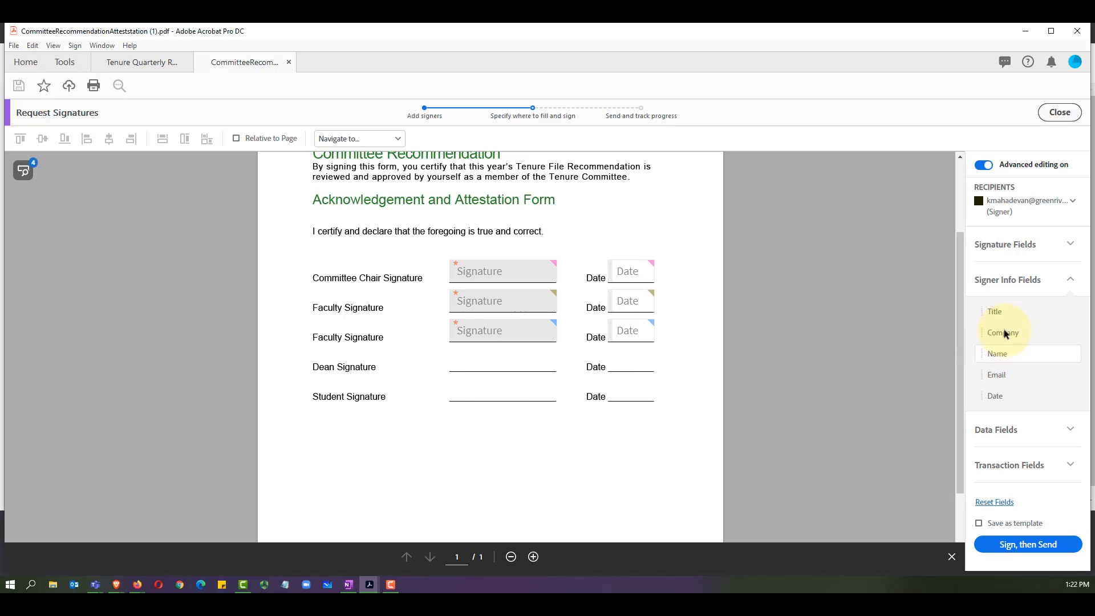
click(1006, 246)
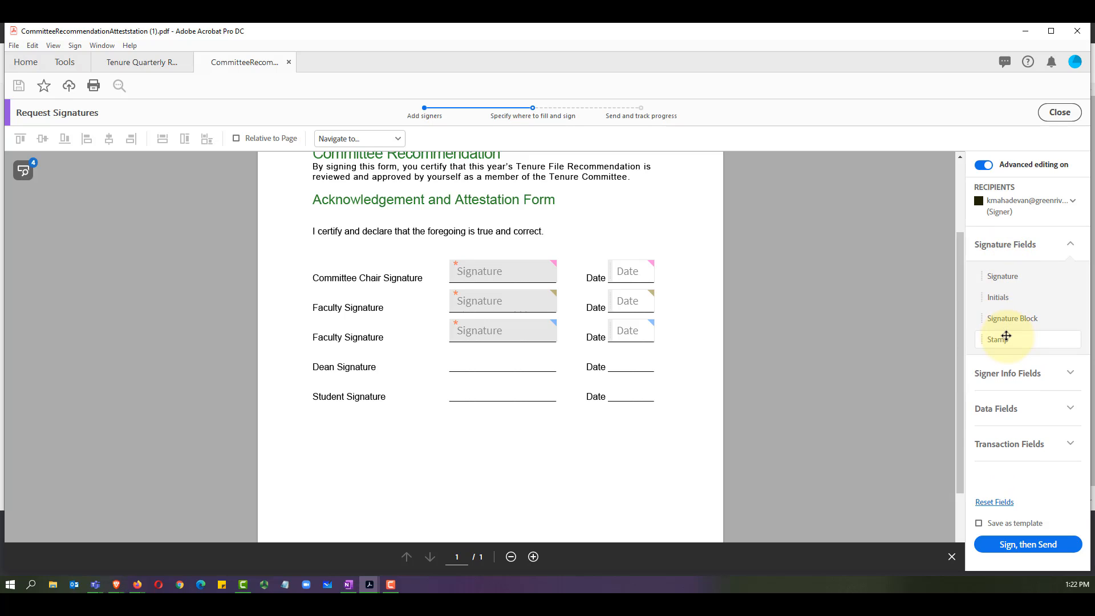
mouse_move(1002, 276)
mouse_down()
mouse_move(801, 318)
mouse_move(494, 359)
mouse_move(464, 349)
mouse_move(495, 357)
mouse_up()
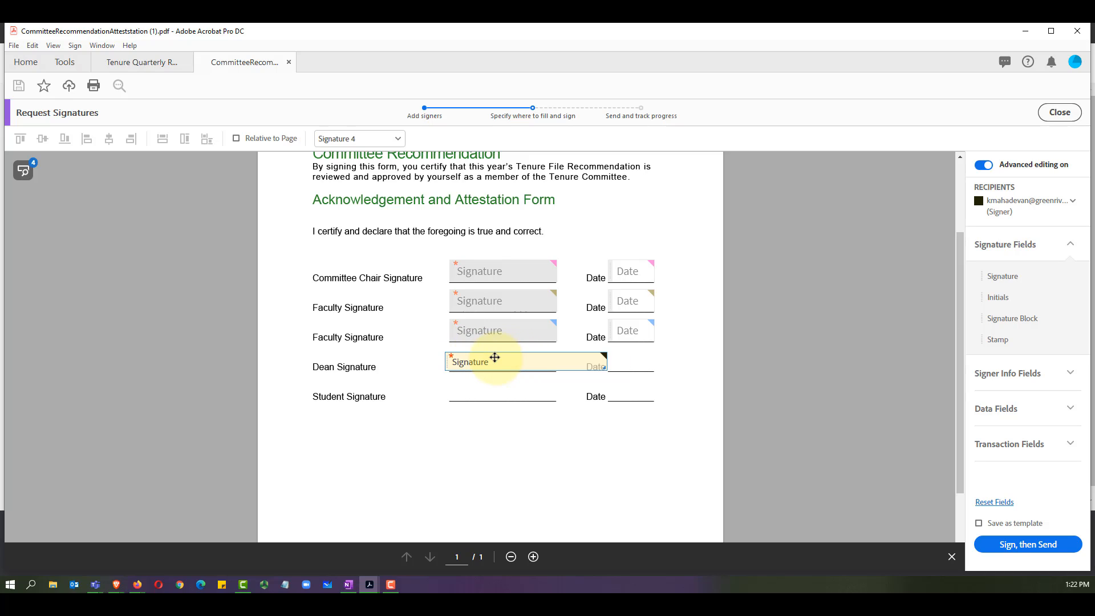
right_click(553, 365)
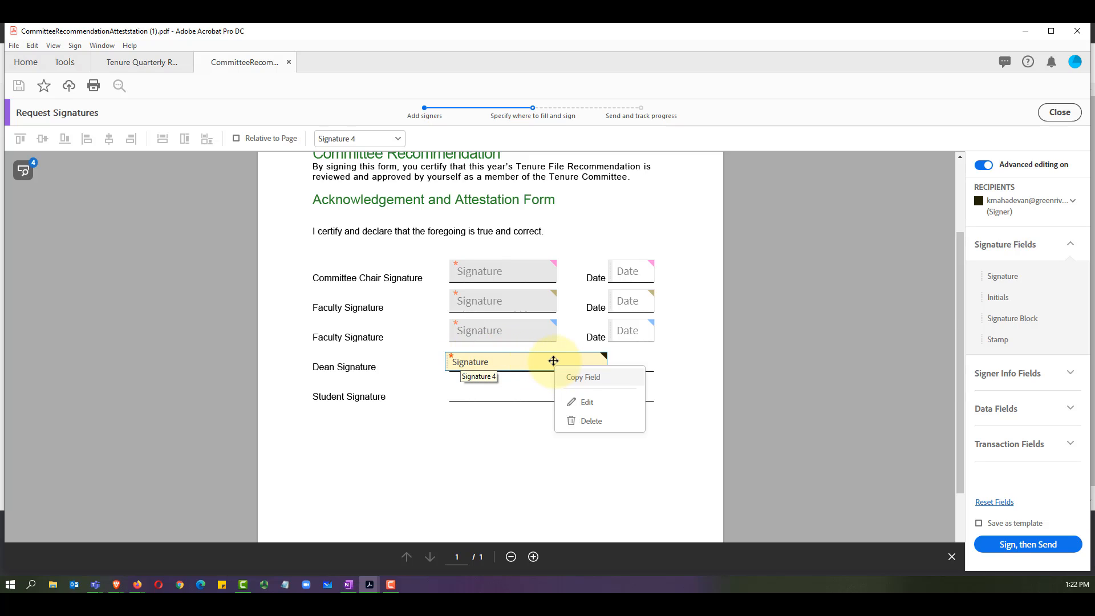
click(577, 419)
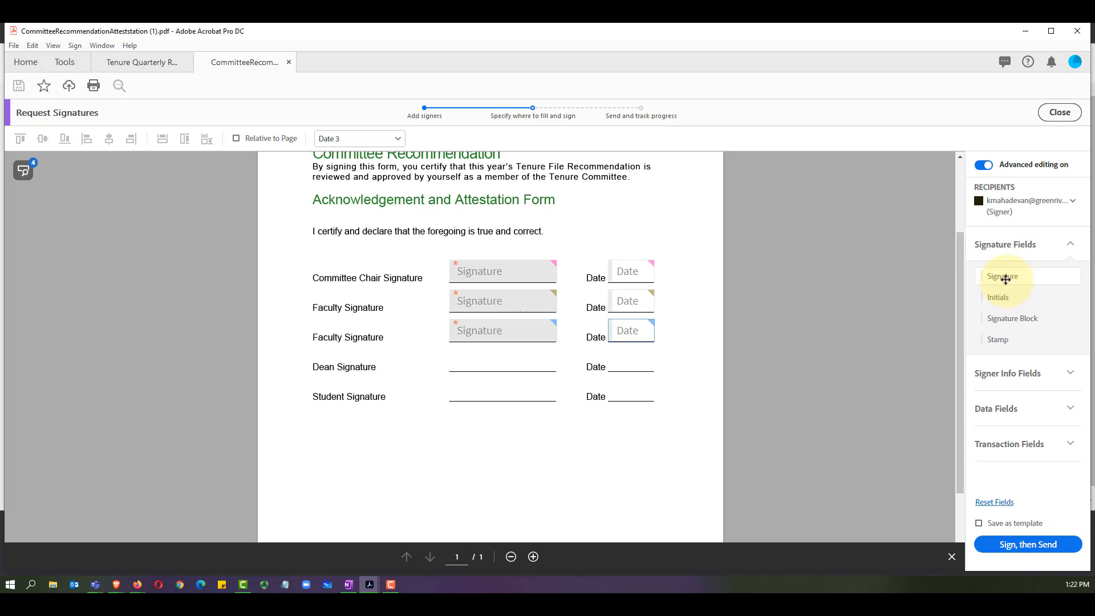
mouse_move(1009, 276)
mouse_down()
mouse_move(660, 311)
mouse_move(450, 353)
mouse_up()
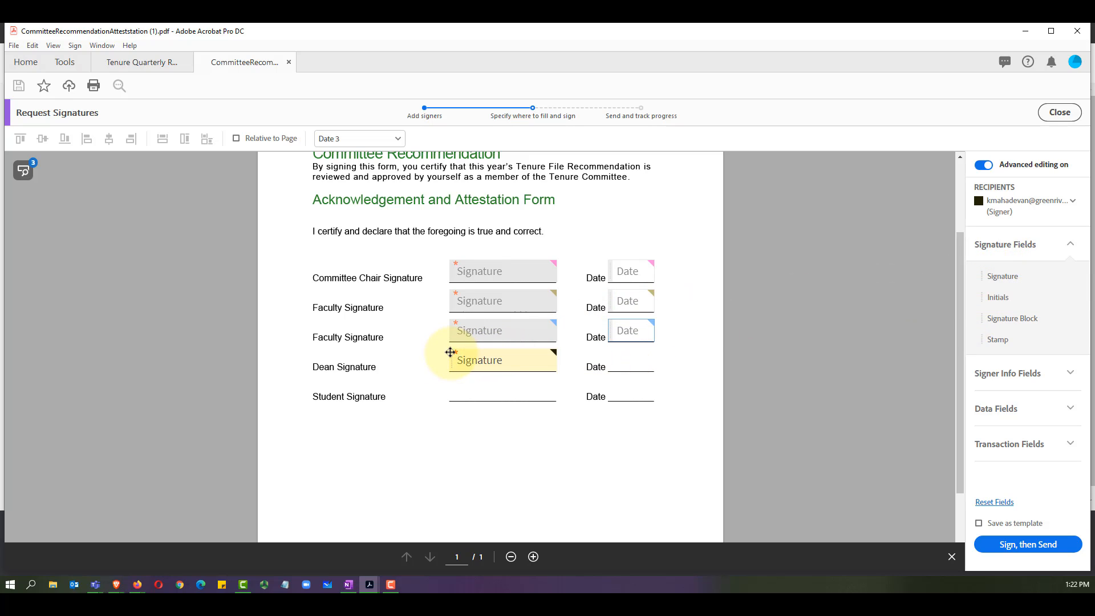
click(1011, 377)
mouse_move(1004, 398)
mouse_down()
mouse_move(606, 369)
mouse_move(608, 359)
mouse_up()
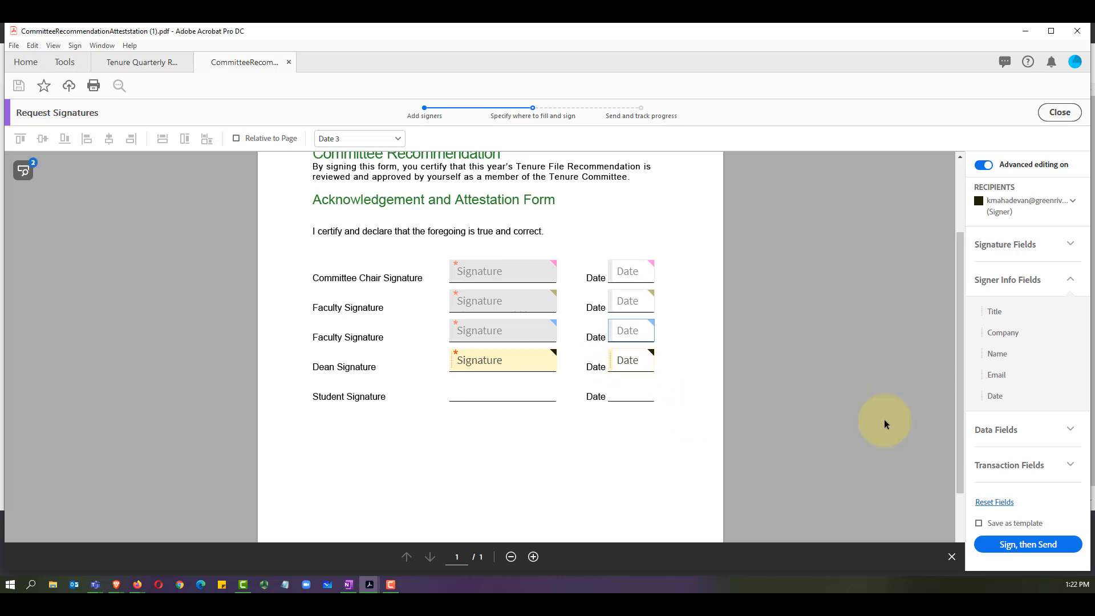
Step: Give the fifth signer signature and date fields on the Student line, then review recipient colours
click(1035, 204)
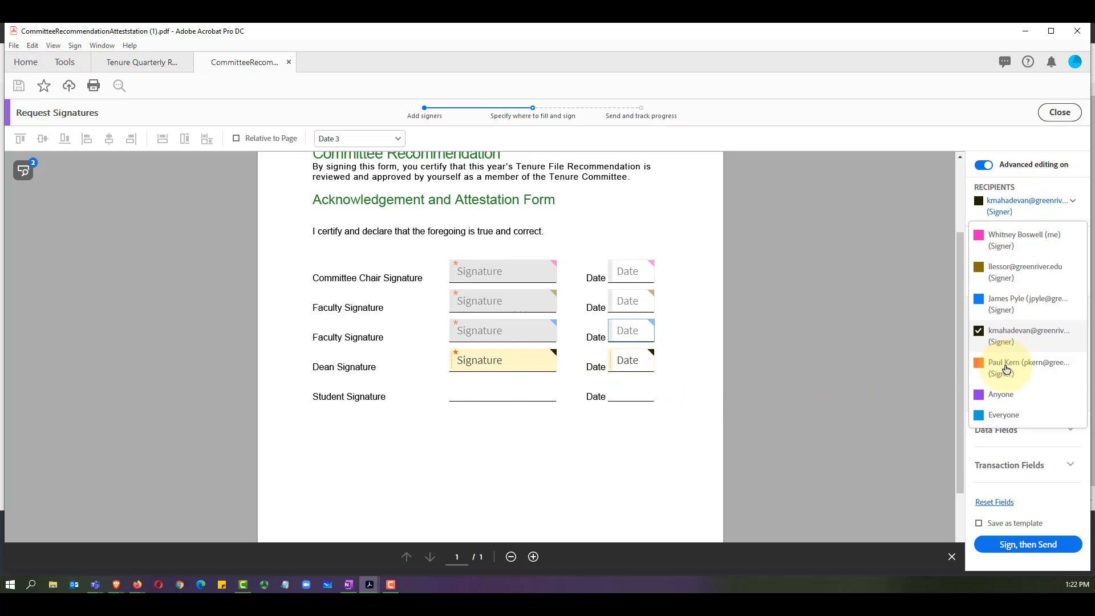
click(981, 367)
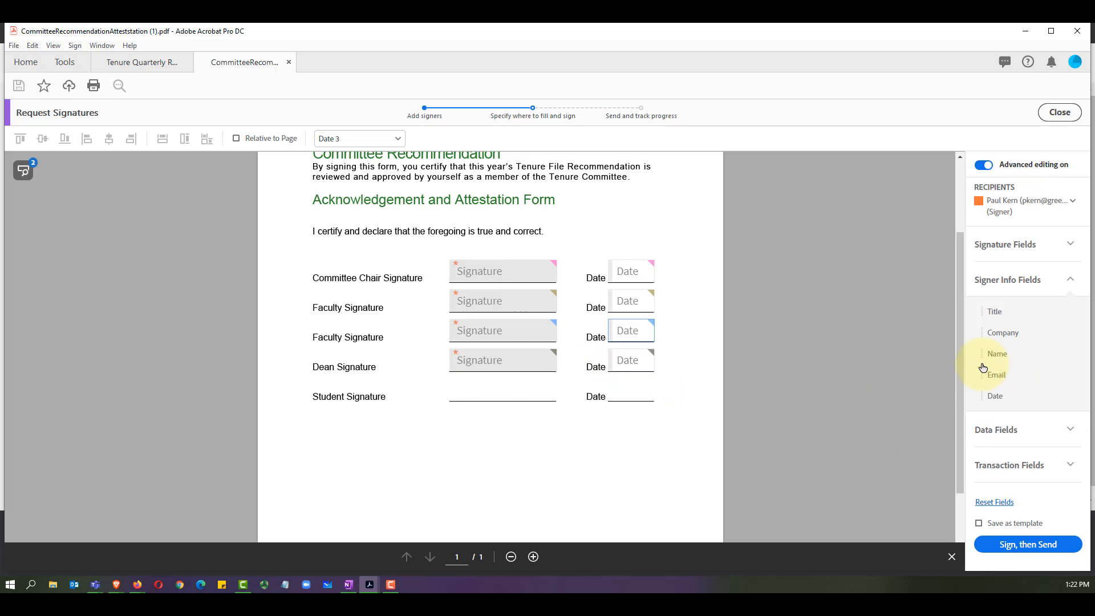
click(1008, 245)
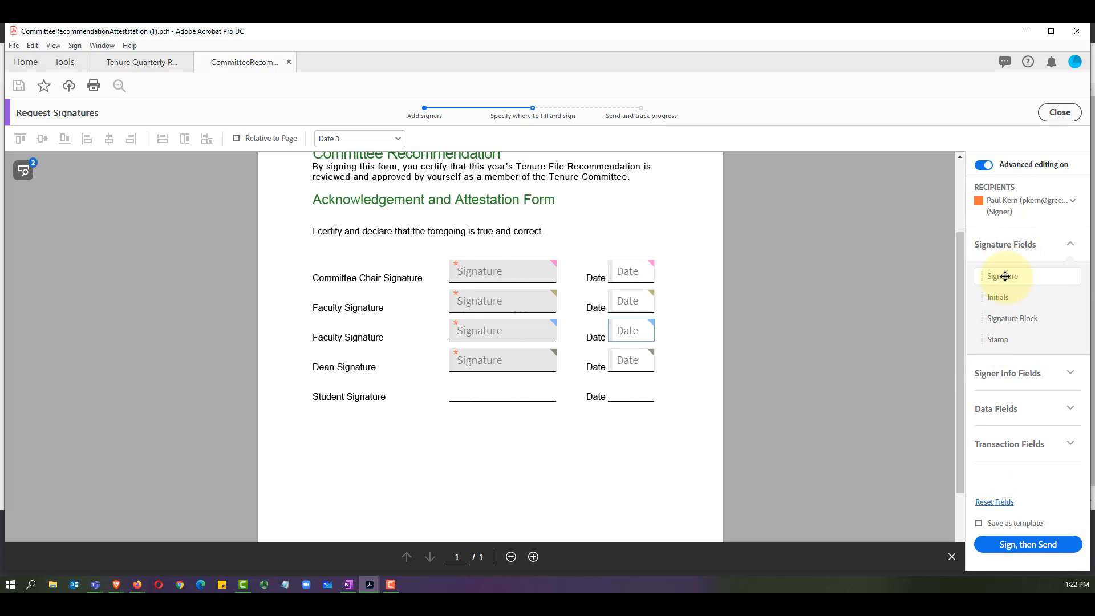
mouse_move(1002, 276)
mouse_down()
mouse_move(437, 359)
mouse_move(446, 383)
mouse_up()
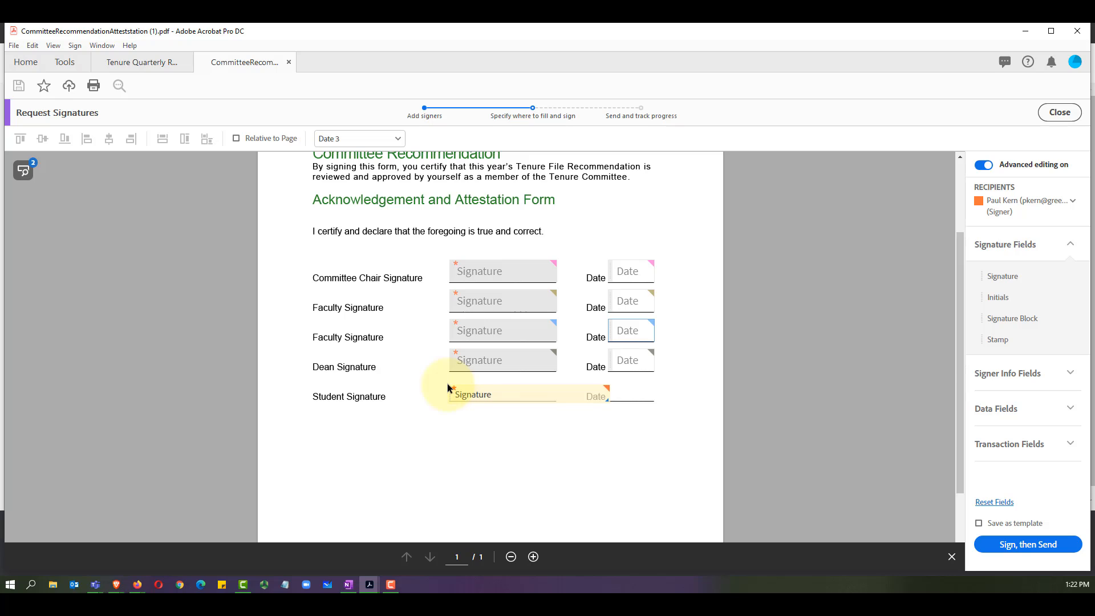
click(1010, 374)
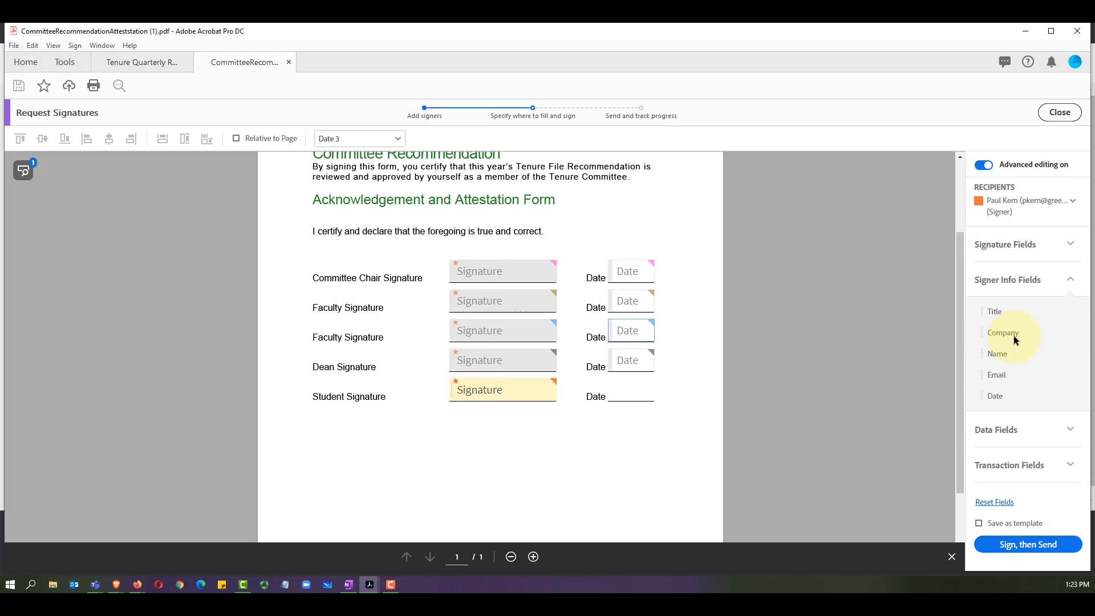
mouse_move(997, 396)
mouse_down()
mouse_move(672, 379)
mouse_move(608, 388)
mouse_up()
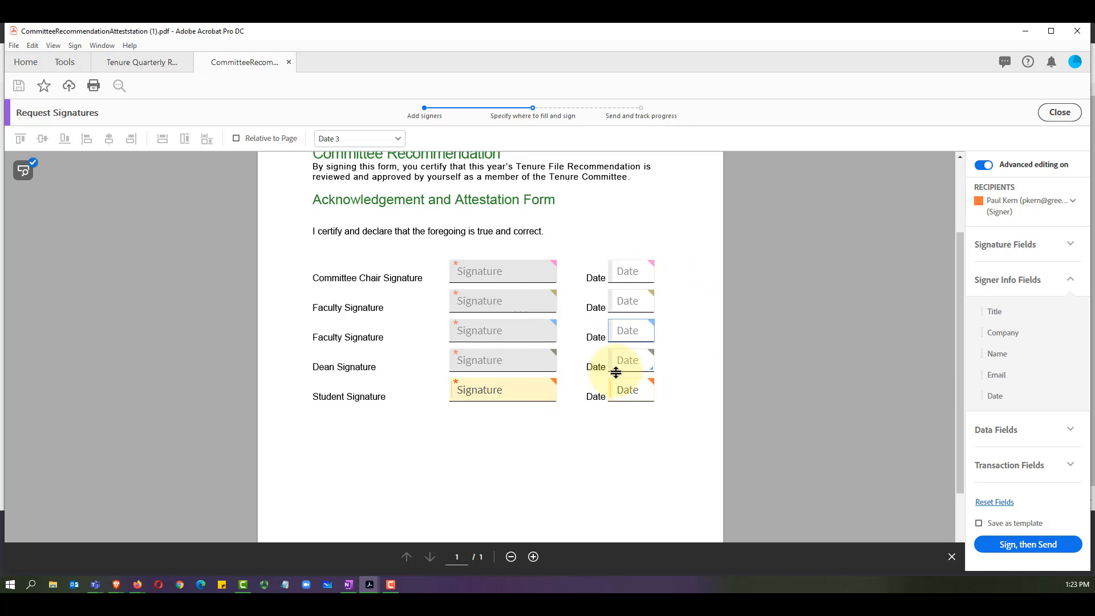
click(1073, 203)
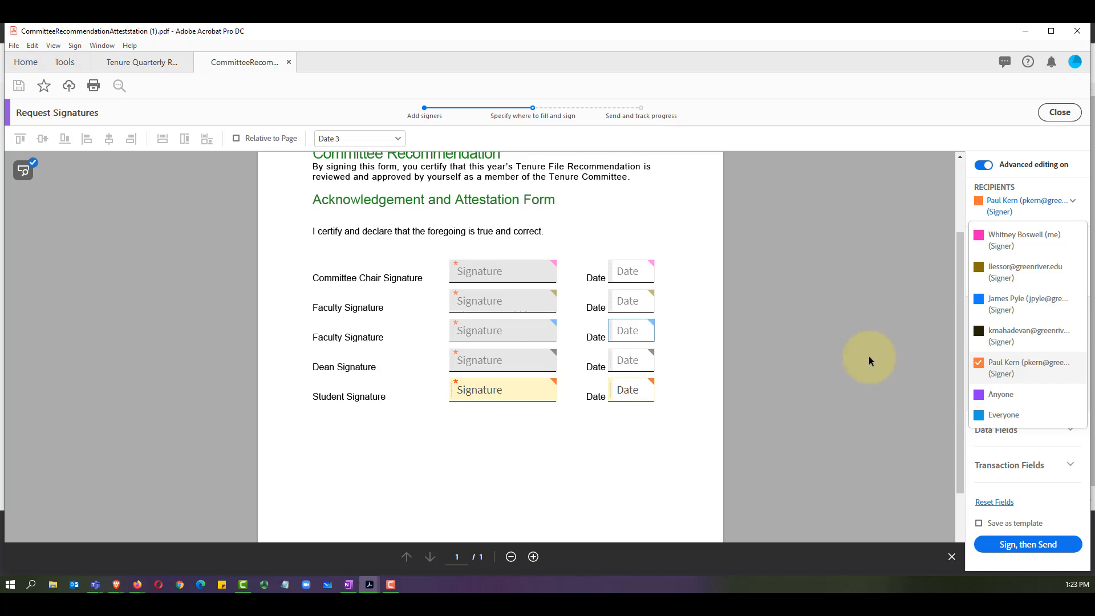
Step: Close the recipient list and finish field setup to start signing
click(1072, 201)
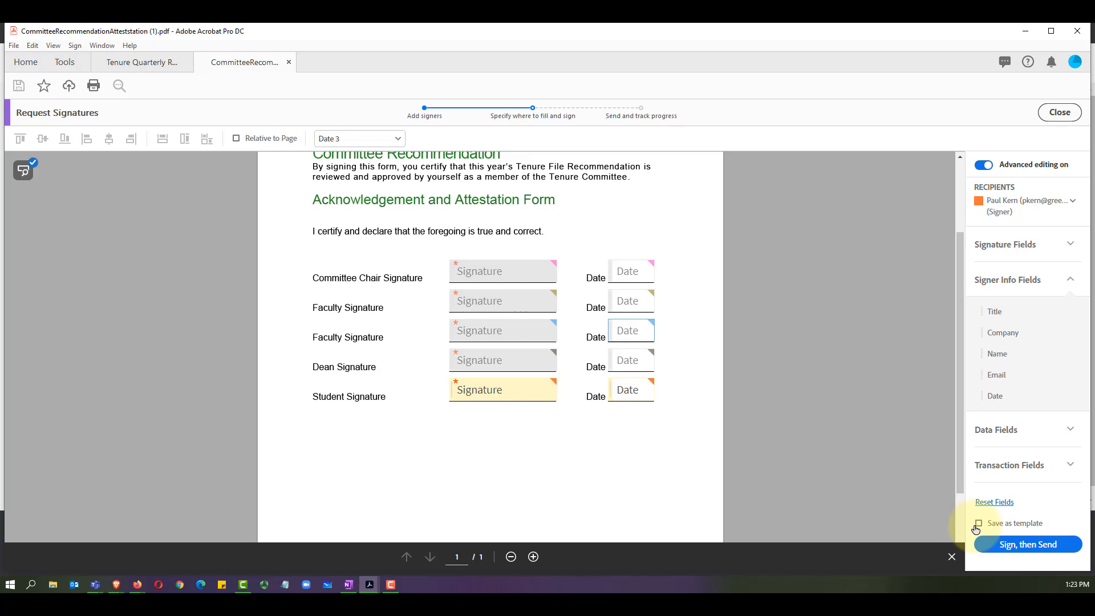
click(1025, 545)
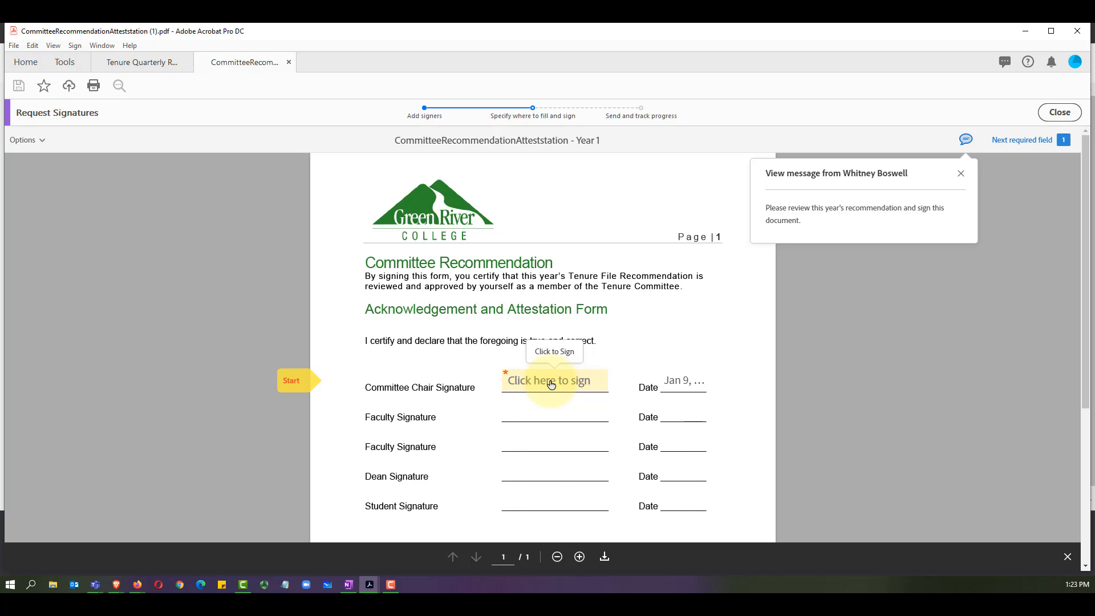
Step: Apply the saved signature to the Committee Chair field and submit the signed form
click(550, 384)
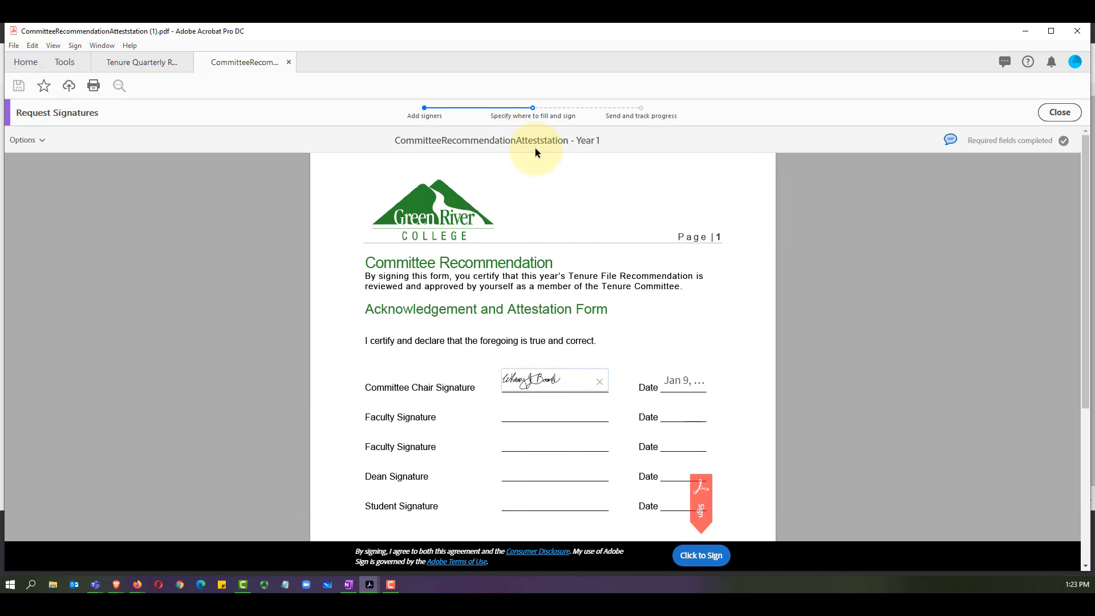
click(701, 562)
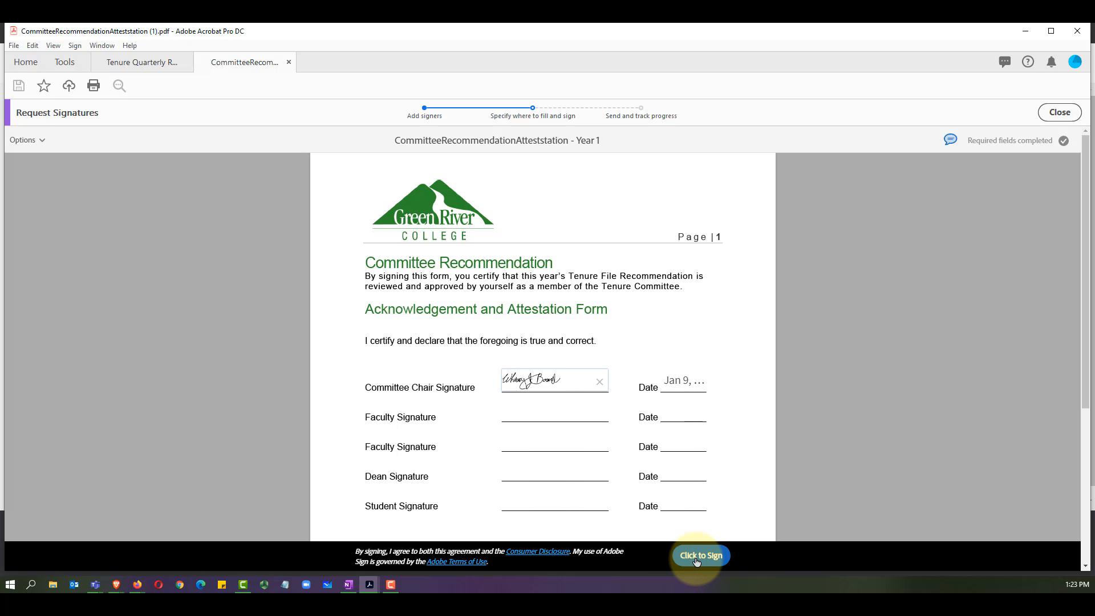
click(700, 556)
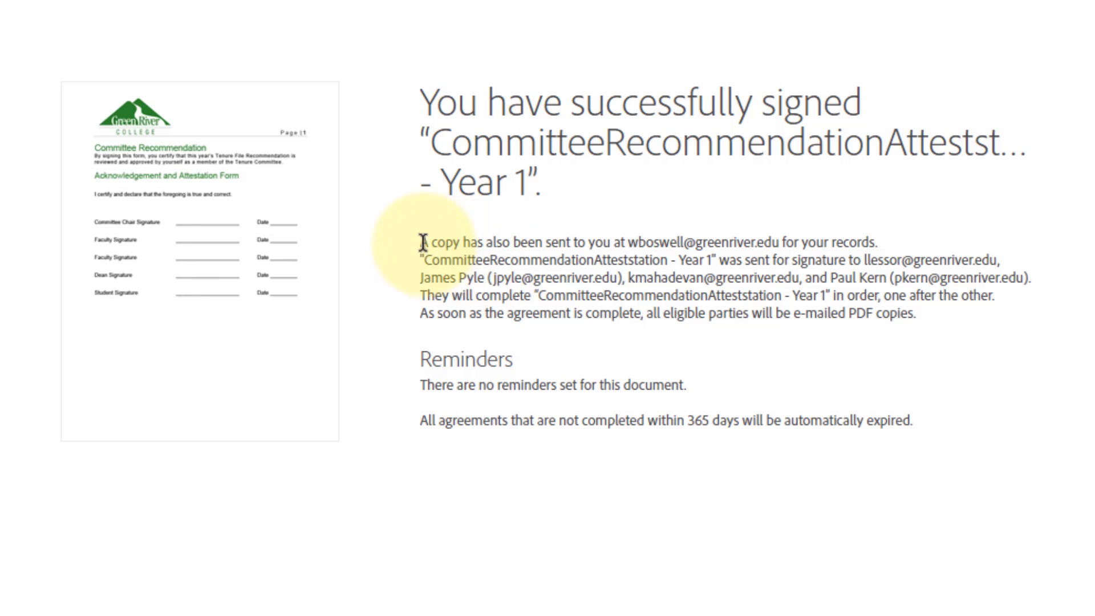
Step: Read the confirmation notes on the sender's copy, the recipients, and e-mailed PDF copies
drag(420, 241, 799, 237)
click(734, 269)
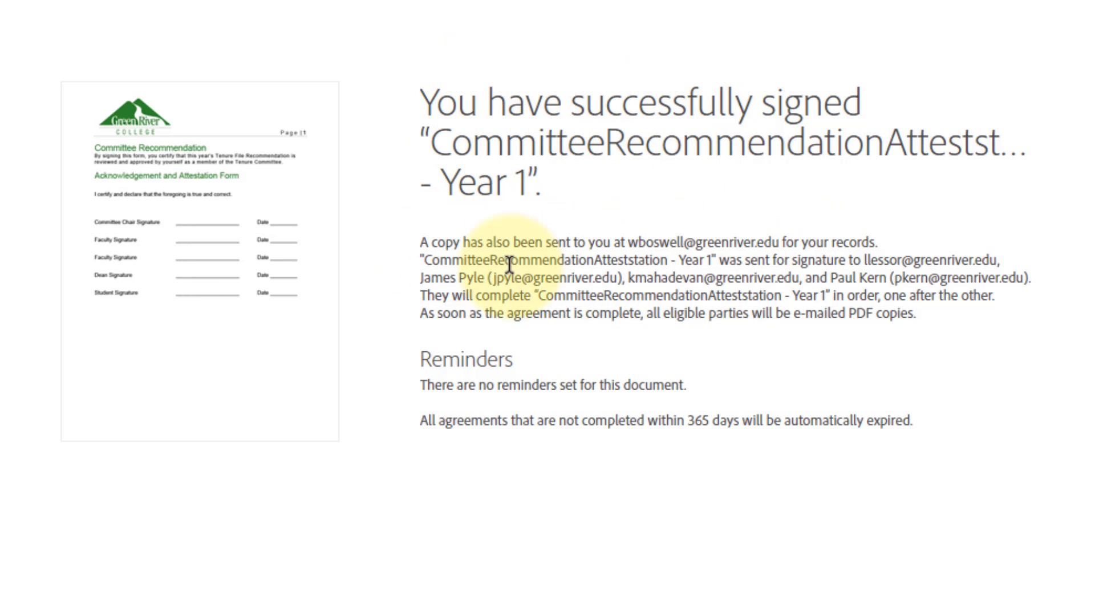
drag(718, 261, 1004, 260)
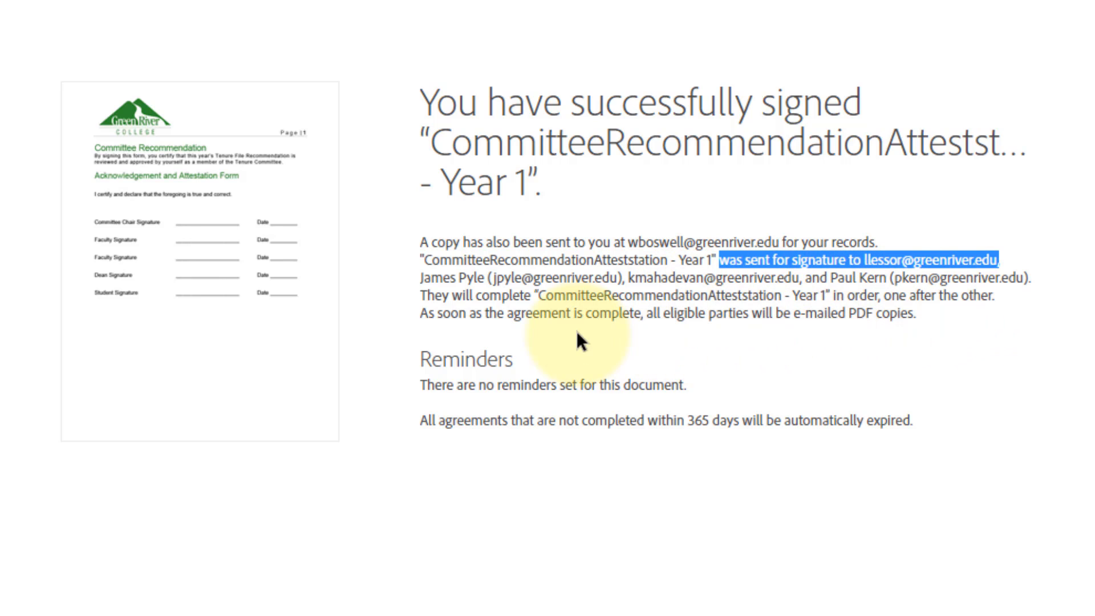
drag(916, 314, 714, 315)
click(804, 317)
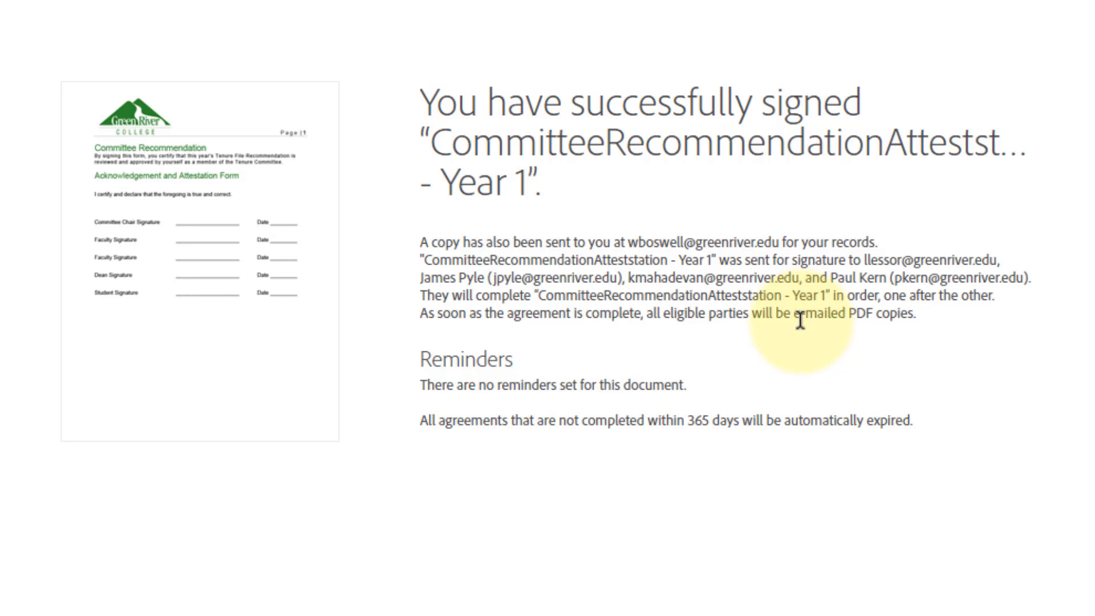